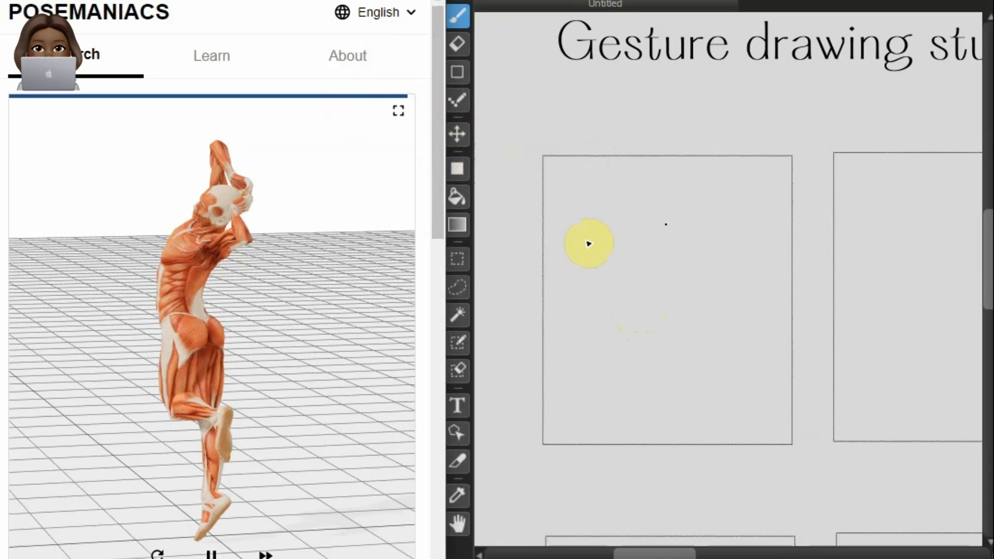
# Step: Sketch a curved vertical line of action topped by a head circle in the first frame of the top row
pyautogui.click(672, 200)
pyautogui.click(699, 402)
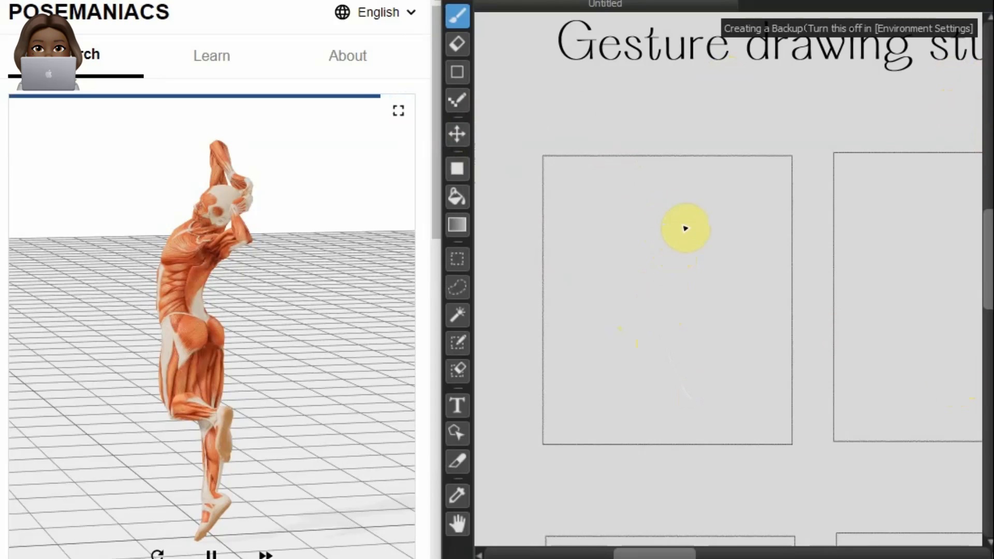
pyautogui.click(681, 224)
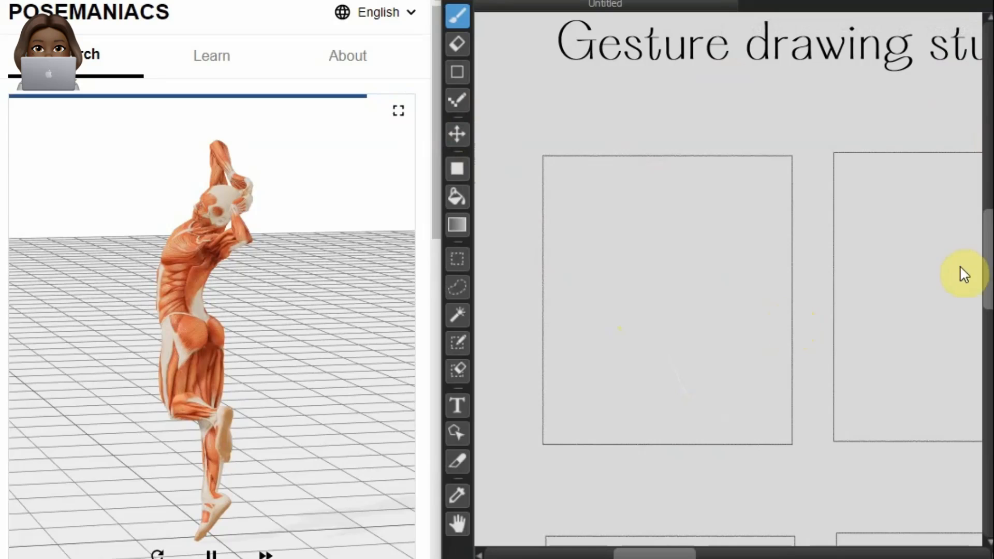
pyautogui.moveTo(671, 206)
pyautogui.mouseDown()
pyautogui.moveTo(656, 300)
pyautogui.moveTo(680, 397)
pyautogui.mouseUp()
pyautogui.moveTo(683, 184)
pyautogui.mouseDown()
pyautogui.moveTo(668, 189)
pyautogui.moveTo(688, 200)
pyautogui.moveTo(679, 169)
pyautogui.mouseUp()
pyautogui.hotkey('ctrl', 'z')
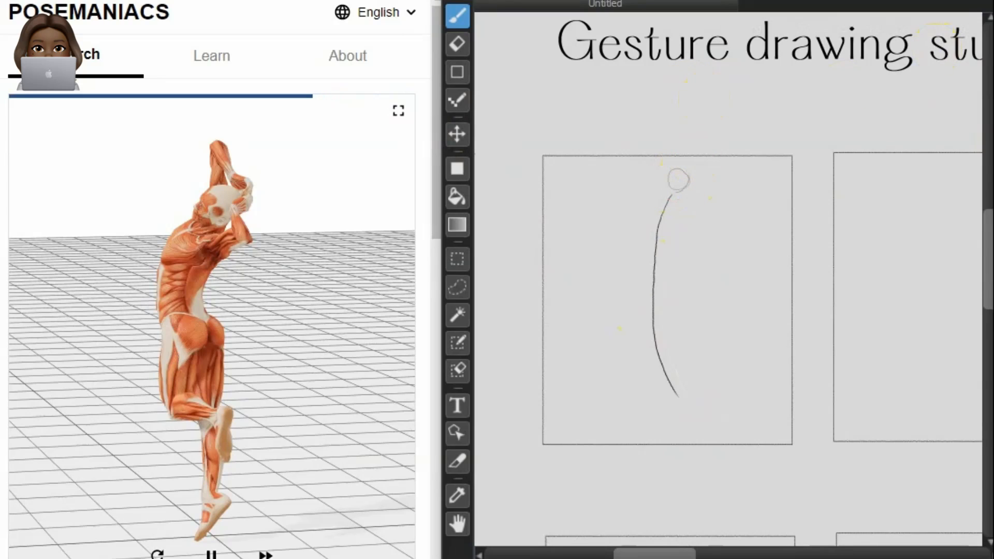
# Step: Sketch the neck, torso side, hips and legs around the line of action, with one lower leg bent backward
pyautogui.moveTo(683, 169)
pyautogui.mouseDown()
pyautogui.moveTo(670, 186)
pyautogui.moveTo(683, 199)
pyautogui.moveTo(688, 175)
pyautogui.moveTo(678, 197)
pyautogui.moveTo(681, 177)
pyautogui.moveTo(668, 200)
pyautogui.moveTo(677, 178)
pyautogui.moveTo(665, 189)
pyautogui.moveTo(675, 199)
pyautogui.moveTo(658, 211)
pyautogui.moveTo(670, 217)
pyautogui.moveTo(658, 203)
pyautogui.moveTo(675, 241)
pyautogui.mouseUp()
pyautogui.moveTo(660, 200); pyautogui.dragTo(676, 232)
pyautogui.moveTo(675, 205)
pyautogui.mouseDown()
pyautogui.moveTo(678, 234)
pyautogui.moveTo(664, 275)
pyautogui.moveTo(631, 314)
pyautogui.moveTo(631, 339)
pyautogui.mouseUp()
pyautogui.moveTo(635, 275)
pyautogui.mouseDown()
pyautogui.moveTo(652, 342)
pyautogui.moveTo(670, 336)
pyautogui.moveTo(709, 350)
pyautogui.moveTo(690, 361)
pyautogui.mouseUp()
pyautogui.moveTo(670, 278); pyautogui.dragTo(675, 317)
pyautogui.moveTo(660, 270)
pyautogui.mouseDown()
pyautogui.moveTo(659, 369)
pyautogui.moveTo(661, 346)
pyautogui.moveTo(679, 416)
pyautogui.moveTo(656, 437)
pyautogui.mouseUp()
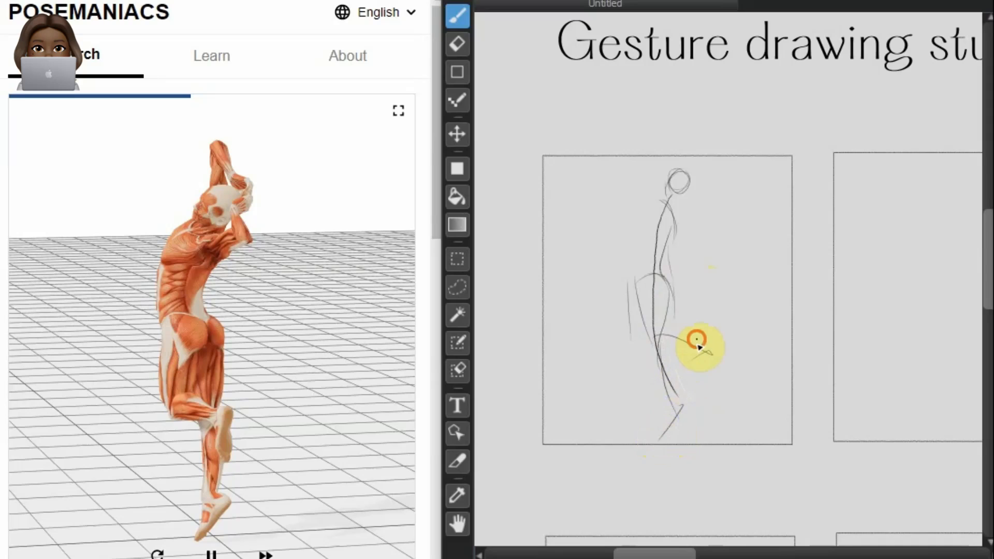
# Step: Add the raised foot, the chest curve and both bent arms around the head of the first figure
pyautogui.moveTo(706, 353); pyautogui.dragTo(699, 392)
pyautogui.moveTo(663, 203); pyautogui.dragTo(695, 227)
pyautogui.moveTo(654, 201)
pyautogui.mouseDown()
pyautogui.moveTo(632, 242)
pyautogui.moveTo(657, 259)
pyautogui.moveTo(646, 203)
pyautogui.moveTo(639, 211)
pyautogui.moveTo(691, 241)
pyautogui.moveTo(670, 207)
pyautogui.moveTo(680, 225)
pyautogui.moveTo(712, 224)
pyautogui.moveTo(690, 181)
pyautogui.moveTo(712, 236)
pyautogui.moveTo(683, 176)
pyautogui.moveTo(698, 180)
pyautogui.moveTo(664, 146)
pyautogui.mouseUp()
pyautogui.moveTo(653, 192)
pyautogui.mouseDown()
pyautogui.moveTo(687, 180)
pyautogui.moveTo(665, 179)
pyautogui.moveTo(685, 181)
pyautogui.moveTo(664, 190)
pyautogui.moveTo(687, 182)
pyautogui.moveTo(658, 189)
pyautogui.moveTo(674, 175)
pyautogui.moveTo(657, 195)
pyautogui.mouseUp()
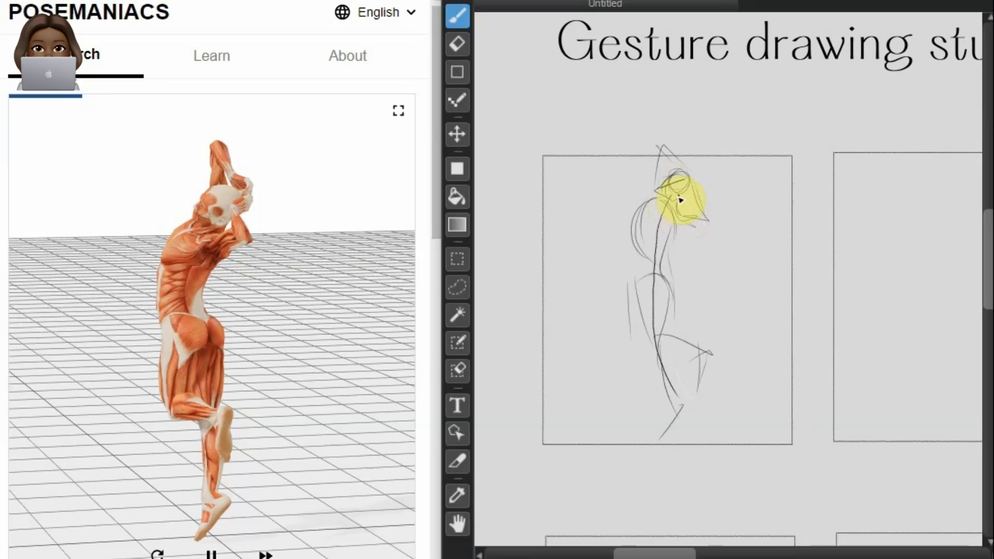
# Step: Reinforce the contours of the back, standing leg, foot and bent leg on the first figure
pyautogui.moveTo(684, 222); pyautogui.dragTo(670, 270)
pyautogui.moveTo(667, 191)
pyautogui.mouseDown()
pyautogui.moveTo(629, 222)
pyautogui.moveTo(646, 264)
pyautogui.moveTo(632, 236)
pyautogui.moveTo(673, 279)
pyautogui.mouseUp()
pyautogui.moveTo(643, 240)
pyautogui.mouseDown()
pyautogui.moveTo(642, 352)
pyautogui.moveTo(650, 340)
pyautogui.moveTo(674, 418)
pyautogui.moveTo(665, 455)
pyautogui.mouseUp()
pyautogui.moveTo(680, 397)
pyautogui.mouseDown()
pyautogui.moveTo(685, 425)
pyautogui.moveTo(674, 445)
pyautogui.mouseUp()
pyautogui.moveTo(636, 315); pyautogui.dragTo(629, 344)
pyautogui.moveTo(631, 271)
pyautogui.mouseDown()
pyautogui.moveTo(655, 346)
pyautogui.moveTo(642, 337)
pyautogui.moveTo(706, 371)
pyautogui.mouseUp()
pyautogui.moveTo(645, 347); pyautogui.dragTo(686, 355)
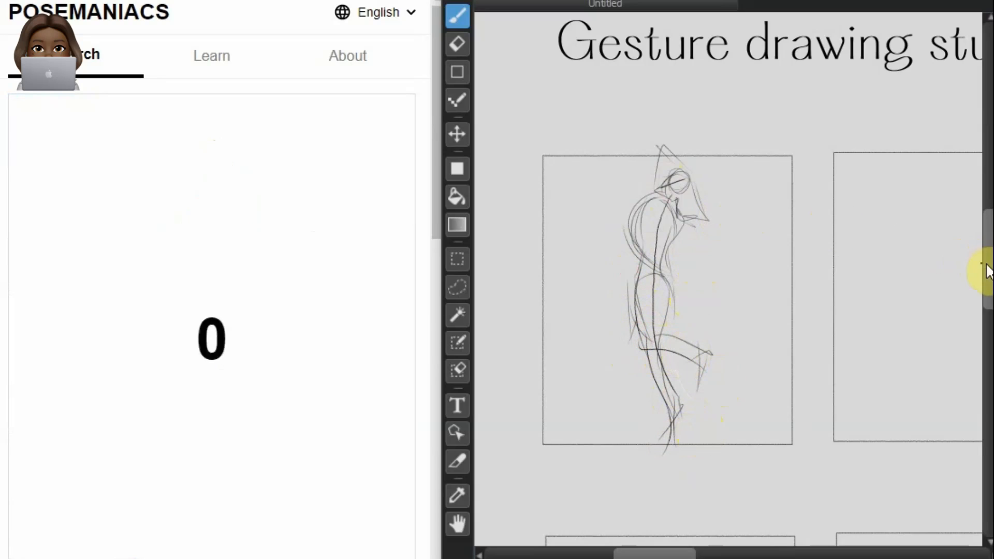
# Step: Sketch the head and slanted spine of the bent-forward back-view pose in the first frame of the bottom row
pyautogui.moveTo(983, 269); pyautogui.dragTo(977, 337)
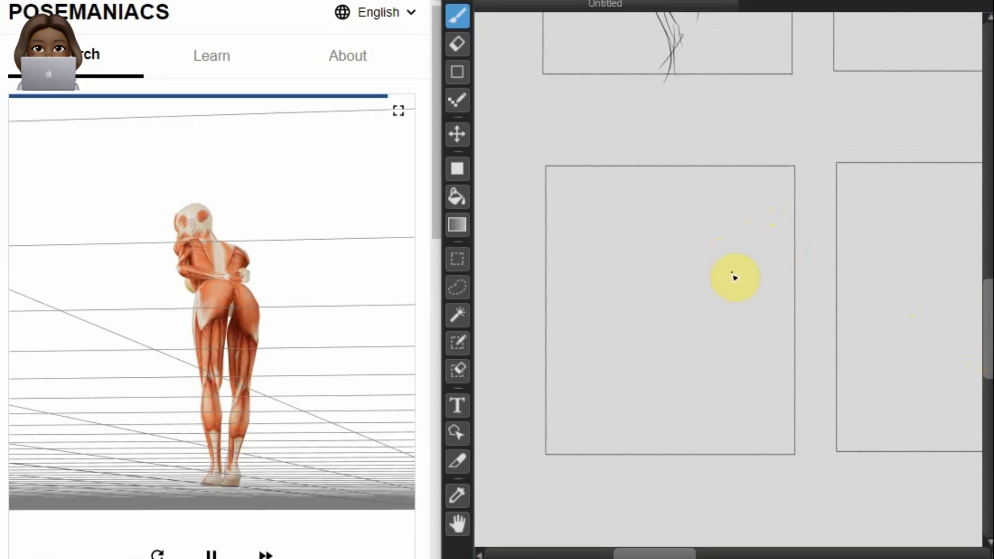
pyautogui.moveTo(649, 227); pyautogui.dragTo(711, 283)
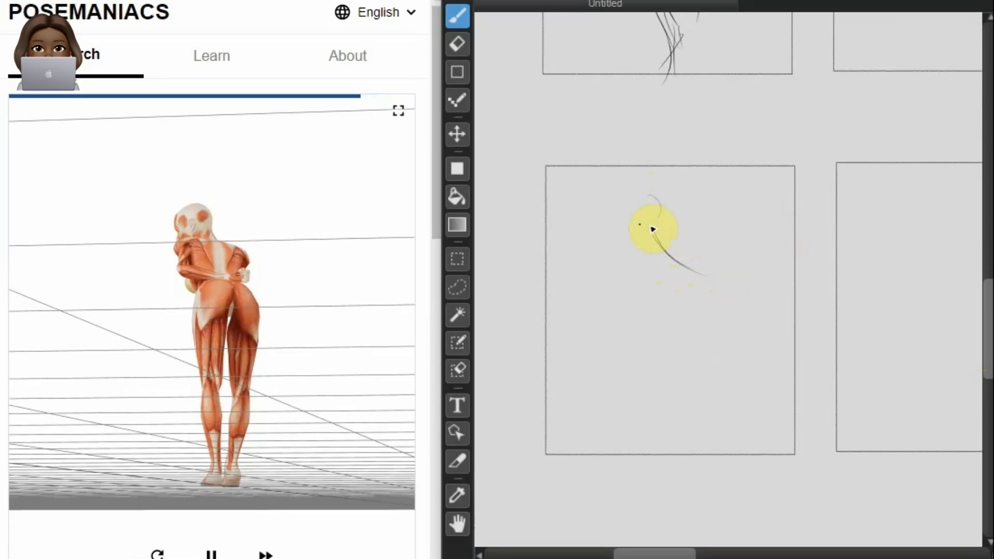
pyautogui.click(653, 199)
pyautogui.moveTo(654, 201); pyautogui.dragTo(658, 232)
pyautogui.moveTo(661, 209)
pyautogui.mouseDown()
pyautogui.moveTo(654, 233)
pyautogui.moveTo(686, 272)
pyautogui.mouseUp()
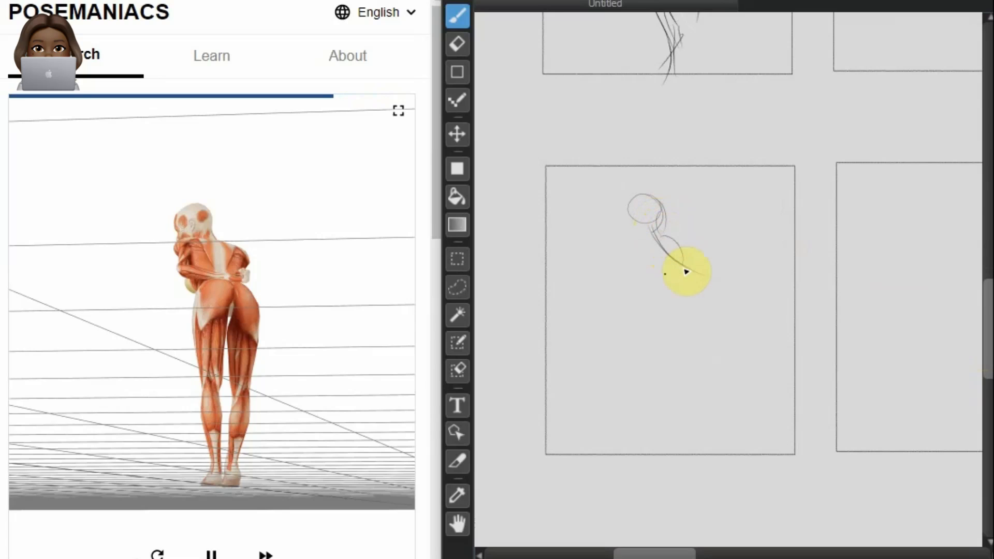
# Step: Sketch the shoulder line, rib cage and both outer hip curves of the bent-forward figure
pyautogui.moveTo(656, 239); pyautogui.dragTo(643, 236)
pyautogui.moveTo(631, 193)
pyautogui.mouseDown()
pyautogui.moveTo(644, 202)
pyautogui.moveTo(636, 222)
pyautogui.moveTo(636, 195)
pyautogui.mouseUp()
pyautogui.moveTo(639, 236)
pyautogui.mouseDown()
pyautogui.moveTo(633, 203)
pyautogui.moveTo(638, 236)
pyautogui.moveTo(698, 252)
pyautogui.moveTo(626, 235)
pyautogui.moveTo(682, 246)
pyautogui.moveTo(666, 244)
pyautogui.moveTo(696, 266)
pyautogui.moveTo(677, 280)
pyautogui.moveTo(680, 262)
pyautogui.moveTo(649, 273)
pyautogui.moveTo(671, 262)
pyautogui.moveTo(653, 303)
pyautogui.mouseUp()
pyautogui.moveTo(685, 264)
pyautogui.mouseDown()
pyautogui.moveTo(721, 269)
pyautogui.moveTo(692, 263)
pyautogui.moveTo(718, 271)
pyautogui.moveTo(715, 281)
pyautogui.moveTo(705, 268)
pyautogui.moveTo(719, 295)
pyautogui.moveTo(708, 329)
pyautogui.mouseUp()
# Step: Draw the thighs, calves and feet of the bent-forward figure
pyautogui.moveTo(651, 288); pyautogui.dragTo(665, 356)
pyautogui.moveTo(667, 339); pyautogui.dragTo(675, 359)
pyautogui.moveTo(670, 328); pyautogui.dragTo(681, 388)
pyautogui.moveTo(663, 330); pyautogui.dragTo(664, 398)
pyautogui.moveTo(703, 327)
pyautogui.mouseDown()
pyautogui.moveTo(688, 340)
pyautogui.moveTo(689, 392)
pyautogui.moveTo(700, 327)
pyautogui.moveTo(711, 355)
pyautogui.moveTo(705, 409)
pyautogui.mouseUp()
pyautogui.moveTo(684, 260)
pyautogui.mouseDown()
pyautogui.moveTo(679, 315)
pyautogui.moveTo(683, 267)
pyautogui.moveTo(694, 309)
pyautogui.moveTo(687, 282)
pyautogui.moveTo(690, 330)
pyautogui.moveTo(673, 334)
pyautogui.mouseUp()
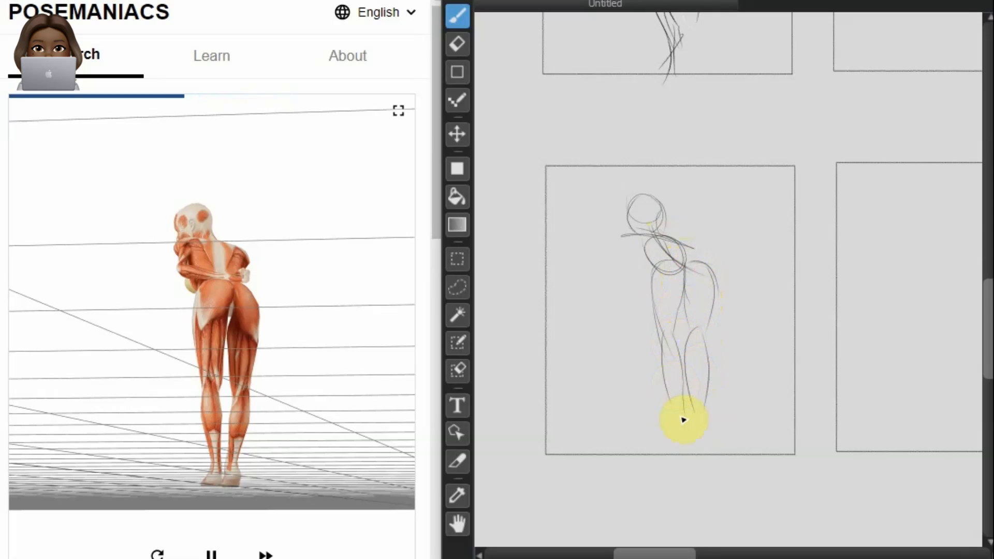
pyautogui.moveTo(665, 431)
pyautogui.mouseDown()
pyautogui.moveTo(698, 422)
pyautogui.moveTo(694, 414)
pyautogui.moveTo(701, 432)
pyautogui.mouseUp()
# Step: Draw the arms folded behind the bent-forward figure's back and reinforce the inner thigh contours
pyautogui.click(631, 268)
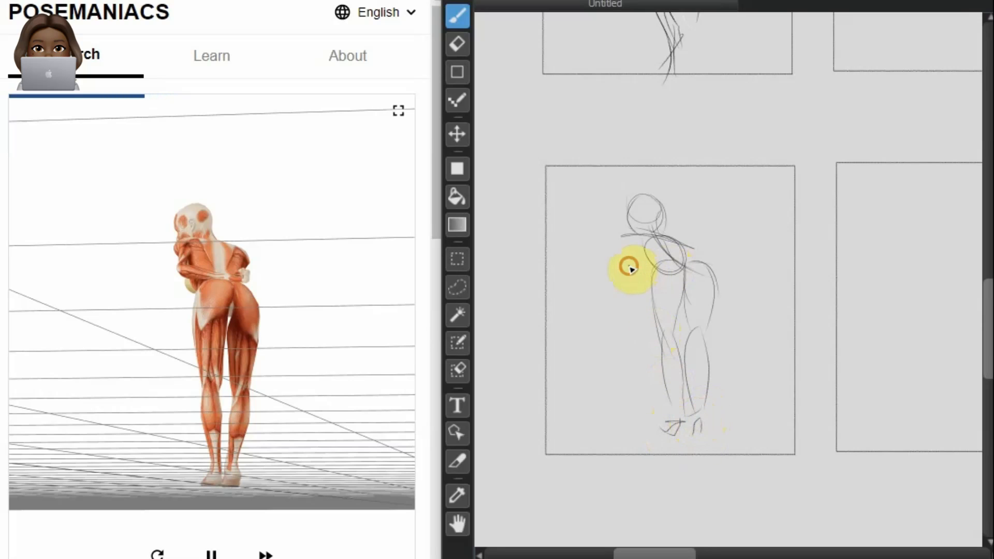
pyautogui.moveTo(625, 238)
pyautogui.mouseDown()
pyautogui.moveTo(652, 267)
pyautogui.moveTo(632, 255)
pyautogui.moveTo(644, 265)
pyautogui.mouseUp()
pyautogui.moveTo(624, 243)
pyautogui.mouseDown()
pyautogui.moveTo(635, 237)
pyautogui.moveTo(661, 257)
pyautogui.moveTo(706, 247)
pyautogui.moveTo(700, 260)
pyautogui.moveTo(672, 259)
pyautogui.moveTo(666, 240)
pyautogui.moveTo(696, 249)
pyautogui.moveTo(641, 237)
pyautogui.moveTo(637, 275)
pyautogui.moveTo(630, 250)
pyautogui.moveTo(659, 284)
pyautogui.moveTo(706, 266)
pyautogui.moveTo(685, 257)
pyautogui.moveTo(716, 277)
pyautogui.moveTo(699, 335)
pyautogui.mouseUp()
pyautogui.moveTo(683, 280); pyautogui.dragTo(673, 332)
pyautogui.moveTo(685, 286); pyautogui.dragTo(674, 331)
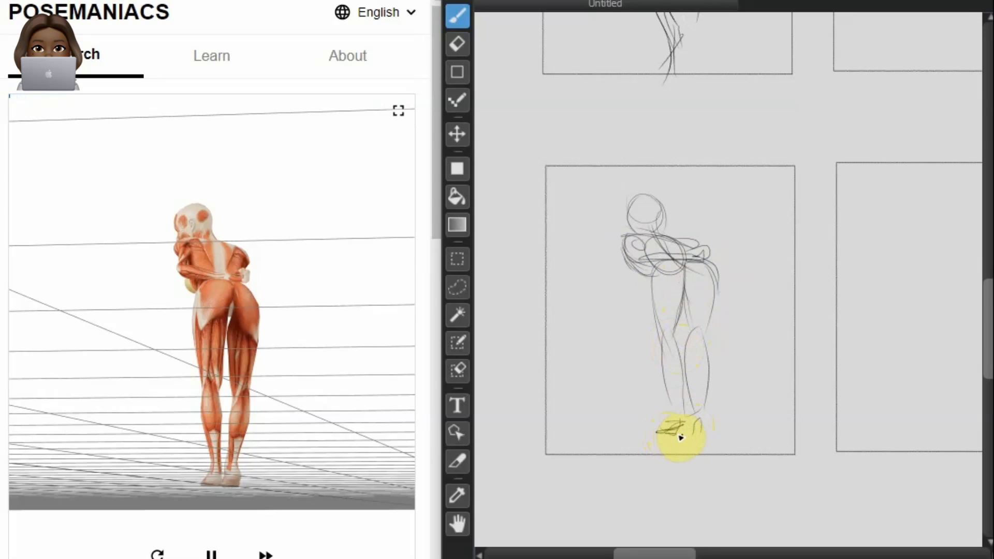
# Step: Sketch a sweeping line of action and the head of the leaping pose in the second frame of the top row
pyautogui.moveTo(629, 557); pyautogui.dragTo(717, 506)
pyautogui.moveTo(987, 355); pyautogui.dragTo(983, 295)
pyautogui.moveTo(728, 552); pyautogui.dragTo(714, 551)
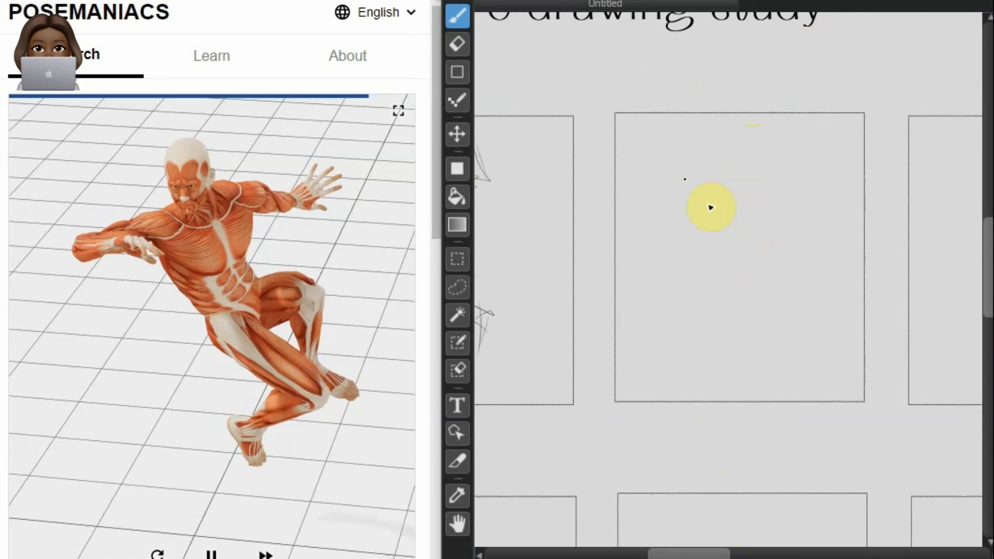
pyautogui.moveTo(681, 176); pyautogui.dragTo(810, 340)
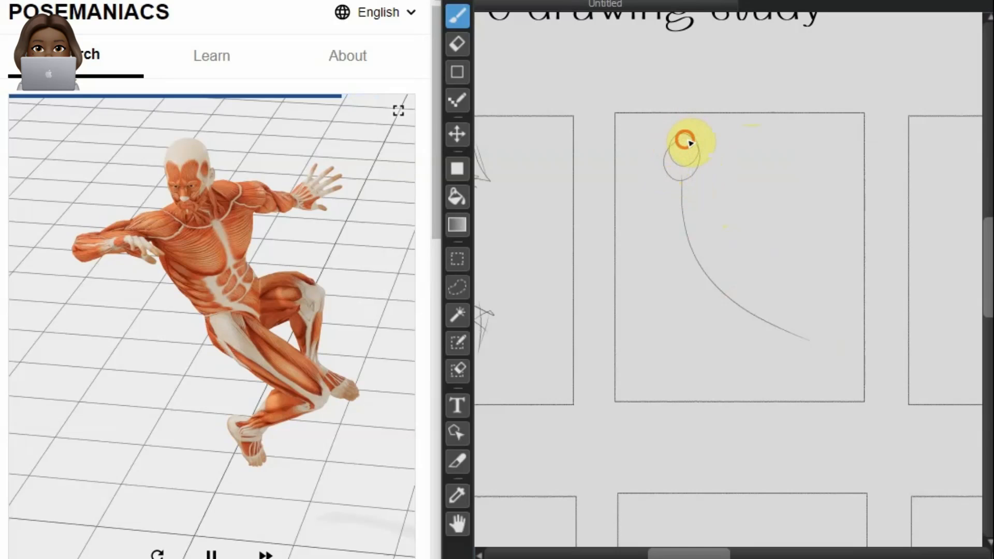
pyautogui.moveTo(673, 154); pyautogui.dragTo(674, 168)
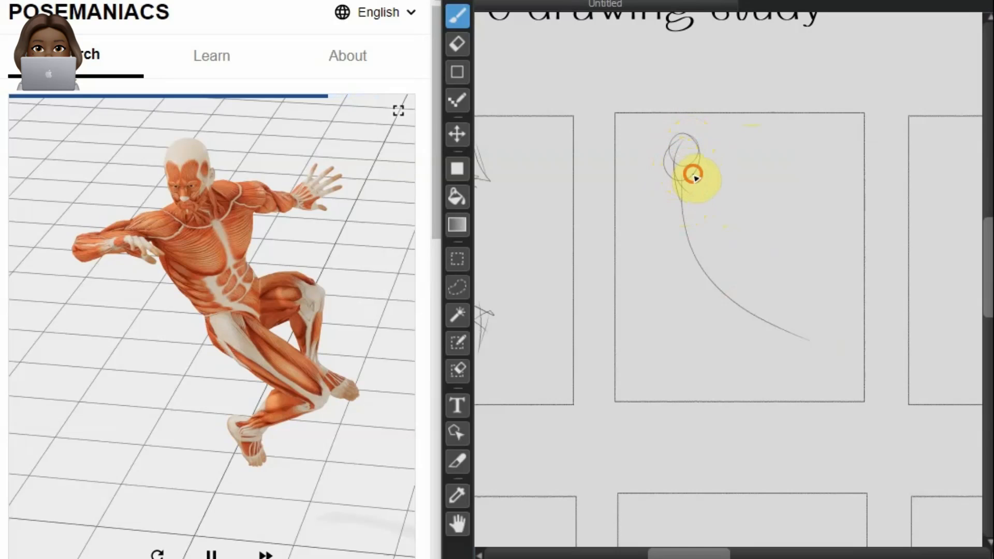
pyautogui.moveTo(668, 164)
pyautogui.mouseDown()
pyautogui.moveTo(661, 177)
pyautogui.moveTo(668, 148)
pyautogui.mouseUp()
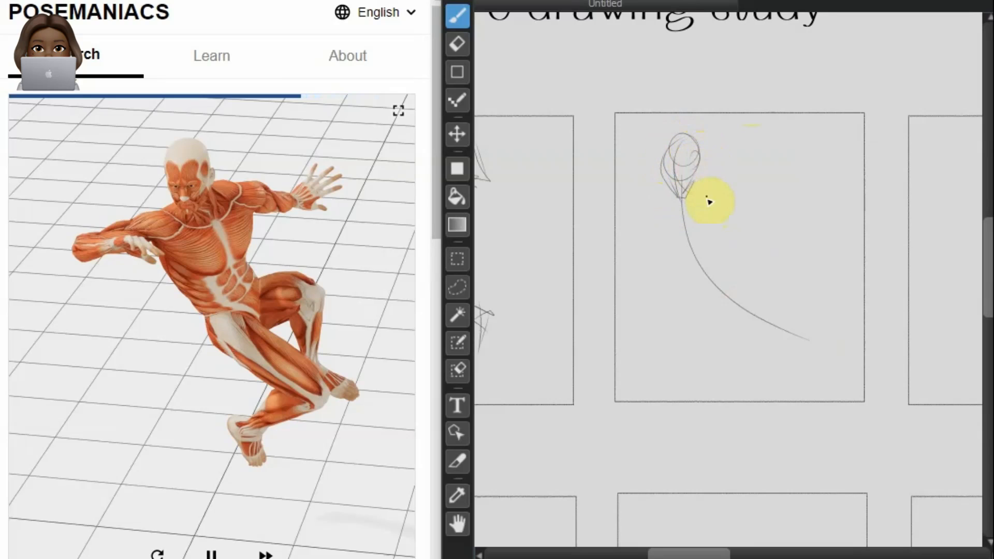
# Step: Draw the shoulders, both torso sides and the hip direction of the leaping figure
pyautogui.moveTo(747, 177); pyautogui.dragTo(656, 224)
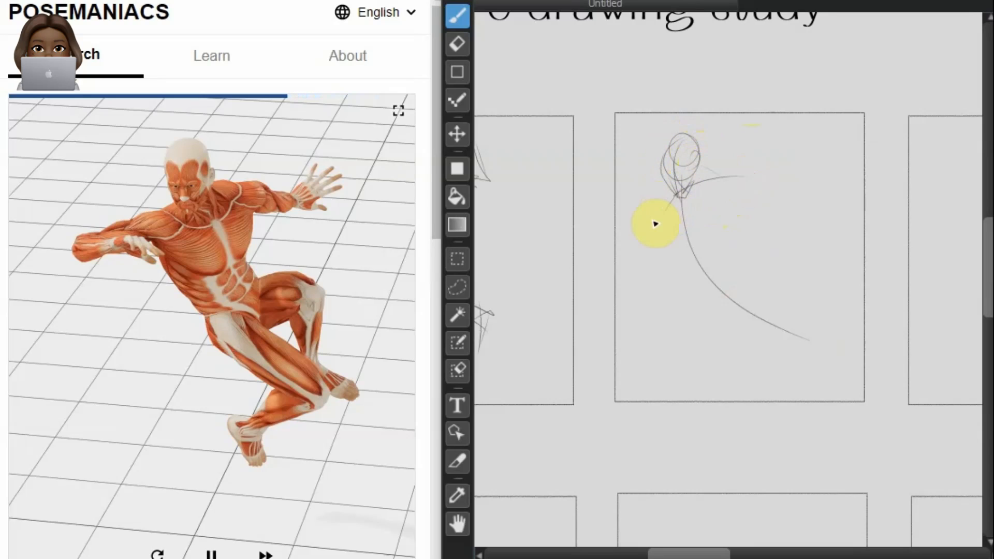
pyautogui.moveTo(763, 293)
pyautogui.mouseDown()
pyautogui.moveTo(719, 232)
pyautogui.moveTo(705, 178)
pyautogui.moveTo(694, 202)
pyautogui.moveTo(723, 295)
pyautogui.moveTo(821, 324)
pyautogui.mouseUp()
pyautogui.moveTo(674, 195)
pyautogui.mouseDown()
pyautogui.moveTo(675, 280)
pyautogui.moveTo(719, 287)
pyautogui.mouseUp()
pyautogui.moveTo(710, 185)
pyautogui.mouseDown()
pyautogui.moveTo(716, 201)
pyautogui.moveTo(753, 217)
pyautogui.moveTo(723, 187)
pyautogui.moveTo(759, 264)
pyautogui.moveTo(738, 267)
pyautogui.moveTo(696, 198)
pyautogui.moveTo(725, 259)
pyautogui.moveTo(719, 269)
pyautogui.moveTo(735, 254)
pyautogui.mouseUp()
# Step: Draw both bent legs and the feet of the leaping figure
pyautogui.moveTo(702, 287)
pyautogui.mouseDown()
pyautogui.moveTo(758, 322)
pyautogui.moveTo(760, 309)
pyautogui.moveTo(800, 374)
pyautogui.mouseUp()
pyautogui.moveTo(770, 308)
pyautogui.mouseDown()
pyautogui.moveTo(849, 355)
pyautogui.moveTo(761, 393)
pyautogui.mouseUp()
pyautogui.moveTo(809, 346)
pyautogui.mouseDown()
pyautogui.moveTo(747, 403)
pyautogui.moveTo(738, 389)
pyautogui.moveTo(776, 428)
pyautogui.mouseUp()
pyautogui.moveTo(760, 260)
pyautogui.mouseDown()
pyautogui.moveTo(785, 279)
pyautogui.moveTo(788, 307)
pyautogui.mouseUp()
pyautogui.click(765, 277)
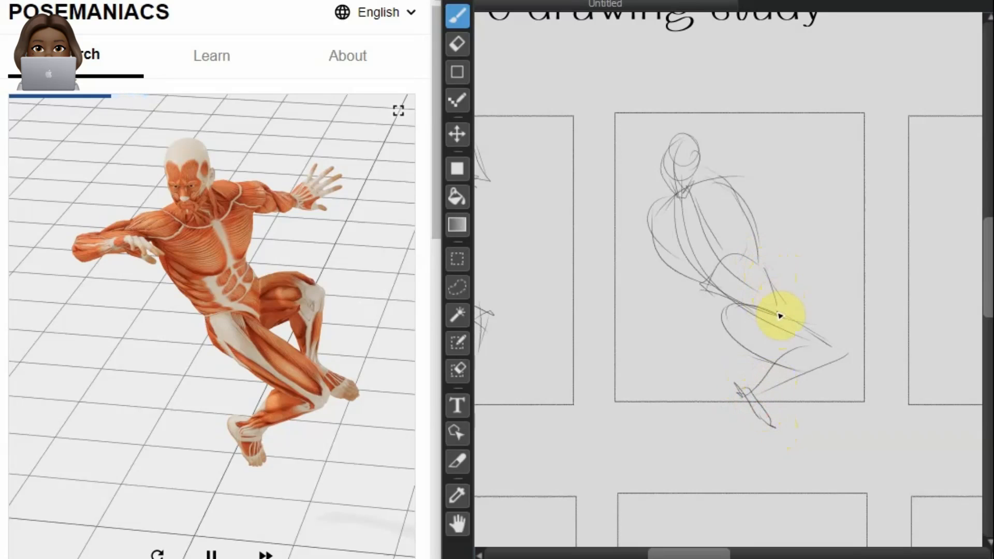
pyautogui.moveTo(782, 278)
pyautogui.mouseDown()
pyautogui.moveTo(845, 278)
pyautogui.moveTo(865, 332)
pyautogui.moveTo(846, 282)
pyautogui.moveTo(838, 342)
pyautogui.mouseUp()
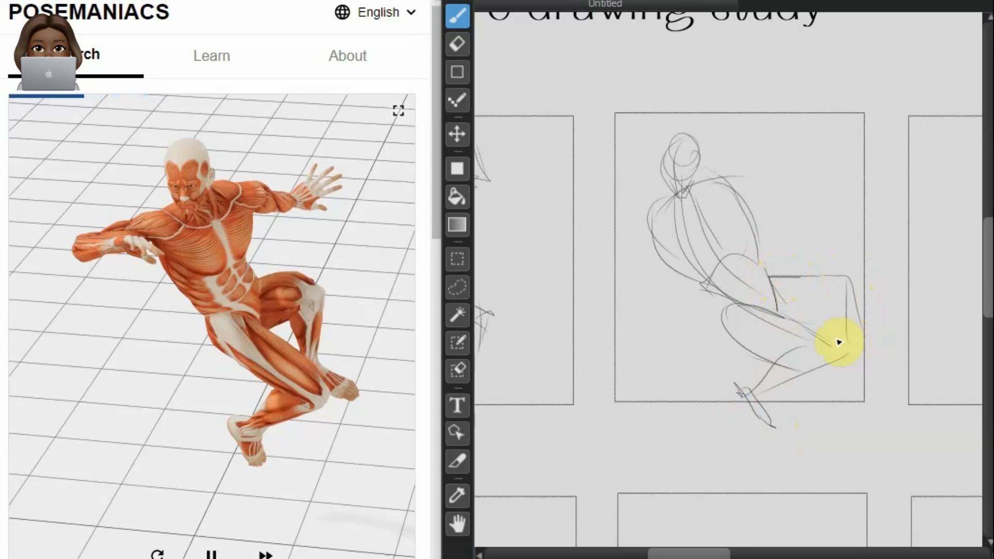
pyautogui.moveTo(778, 309)
pyautogui.mouseDown()
pyautogui.moveTo(814, 324)
pyautogui.moveTo(824, 313)
pyautogui.moveTo(829, 338)
pyautogui.mouseUp()
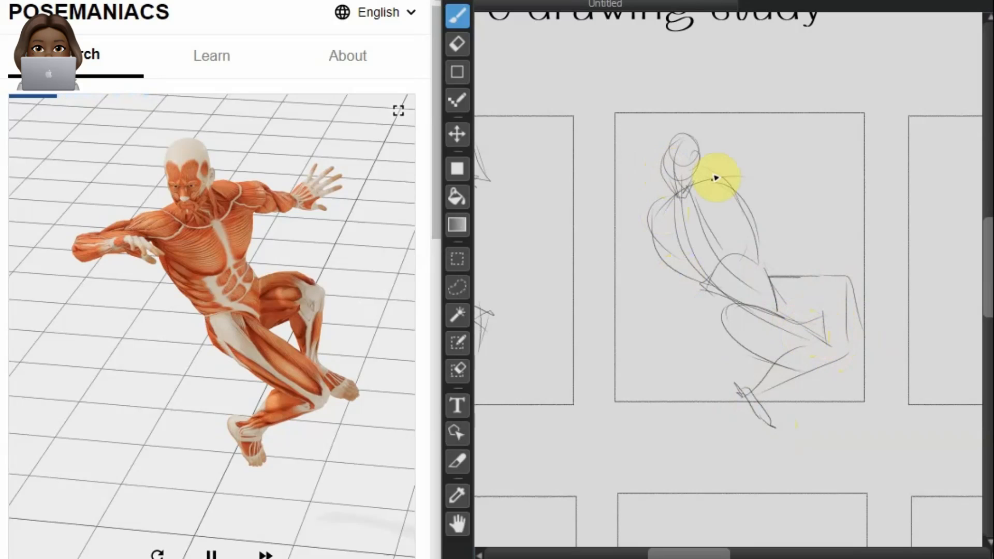
# Step: Draw the leaping figure's outstretched arm with a simple hand shape and the other arm bent at the elbow
pyautogui.moveTo(725, 185); pyautogui.dragTo(814, 205)
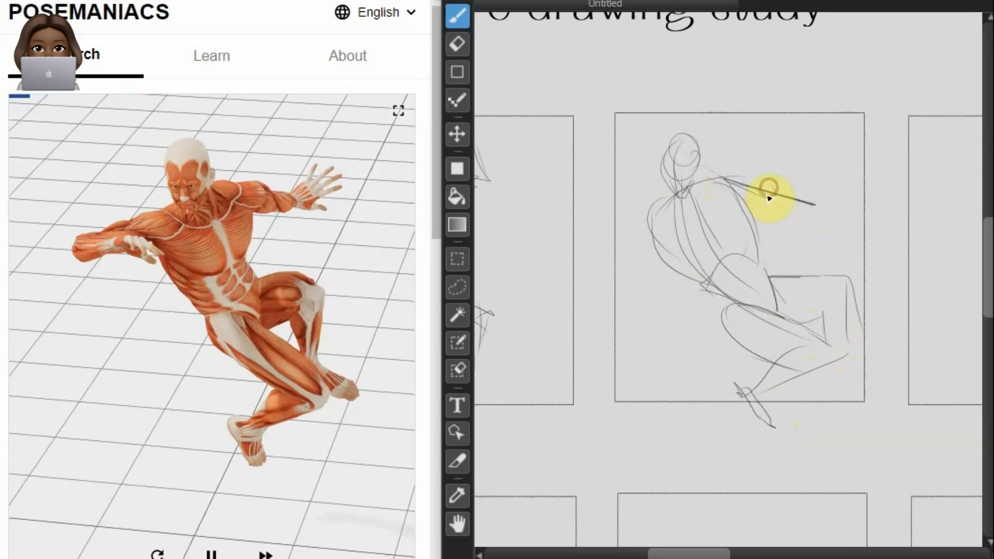
pyautogui.moveTo(790, 179); pyautogui.dragTo(788, 173)
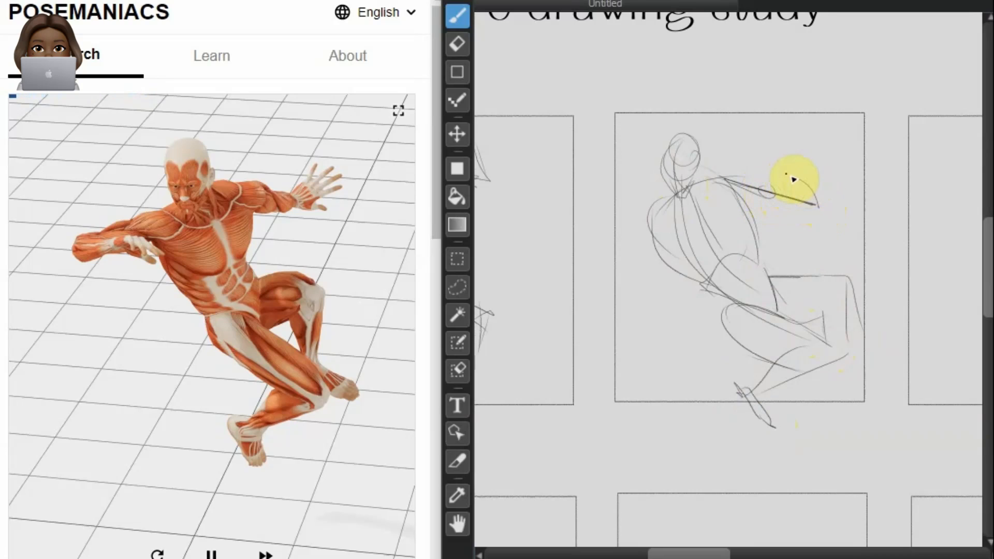
pyautogui.moveTo(788, 210); pyautogui.dragTo(785, 176)
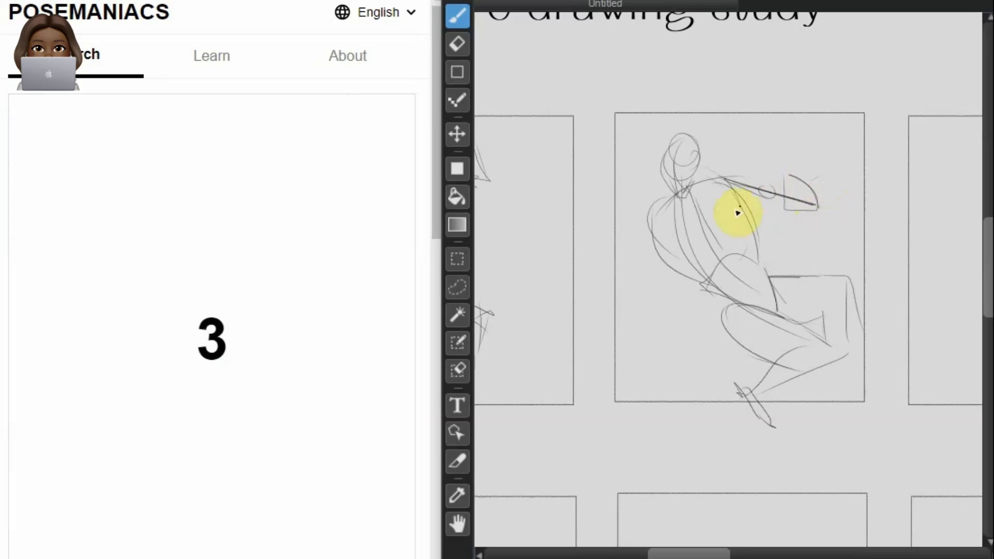
pyautogui.moveTo(675, 200)
pyautogui.mouseDown()
pyautogui.moveTo(610, 254)
pyautogui.moveTo(700, 233)
pyautogui.mouseUp()
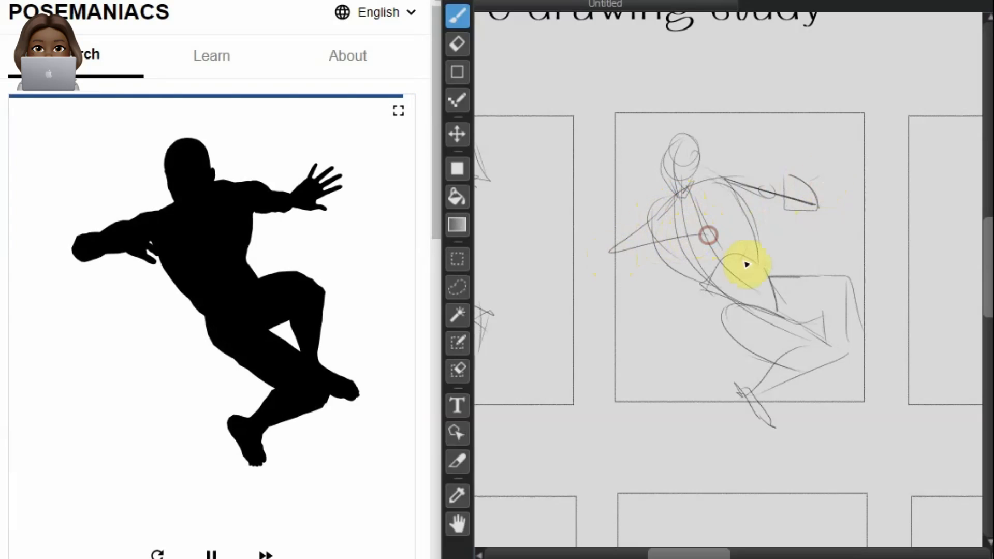
# Step: Sketch a diagonal line of action and the inverted torso of the one-handed handstand in the second frame of the bottom row
pyautogui.moveTo(990, 309); pyautogui.dragTo(985, 371)
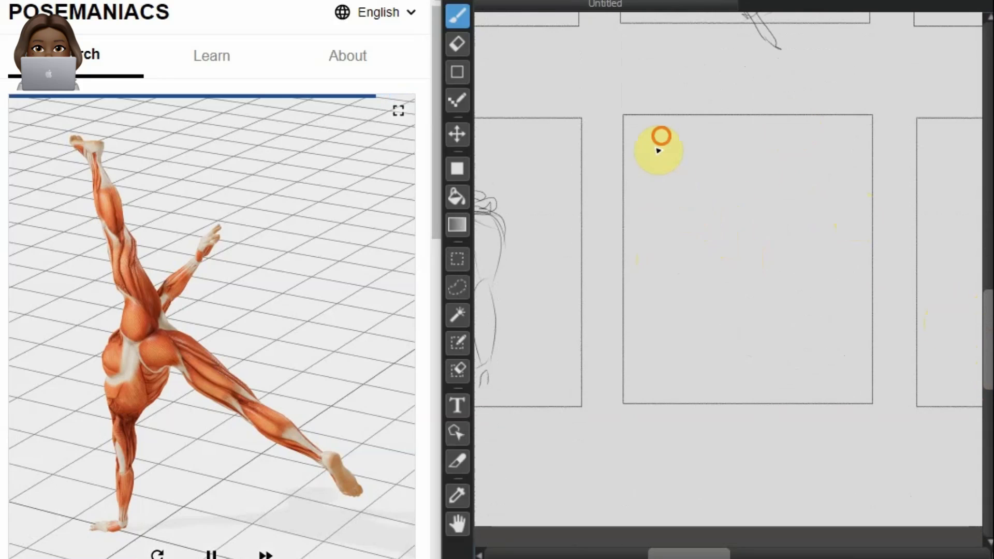
pyautogui.moveTo(660, 148); pyautogui.dragTo(818, 340)
pyautogui.moveTo(702, 229)
pyautogui.mouseDown()
pyautogui.moveTo(679, 276)
pyautogui.moveTo(696, 257)
pyautogui.moveTo(679, 253)
pyautogui.moveTo(707, 292)
pyautogui.moveTo(708, 316)
pyautogui.moveTo(679, 273)
pyautogui.moveTo(699, 281)
pyautogui.moveTo(708, 311)
pyautogui.moveTo(725, 292)
pyautogui.moveTo(694, 229)
pyautogui.moveTo(674, 276)
pyautogui.moveTo(748, 270)
pyautogui.moveTo(716, 286)
pyautogui.moveTo(723, 306)
pyautogui.moveTo(751, 264)
pyautogui.moveTo(691, 211)
pyautogui.moveTo(718, 219)
pyautogui.moveTo(699, 234)
pyautogui.moveTo(741, 234)
pyautogui.mouseUp()
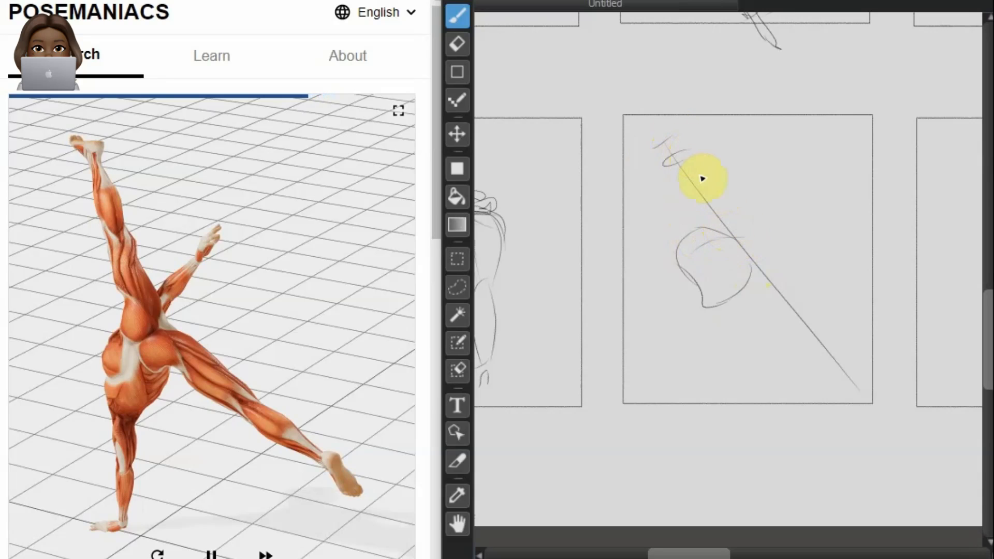
# Step: Draw the raised thigh of the handstand figure along the upper part of the diagonal
pyautogui.moveTo(662, 172); pyautogui.dragTo(701, 226)
pyautogui.moveTo(676, 143)
pyautogui.mouseDown()
pyautogui.moveTo(681, 165)
pyautogui.moveTo(692, 160)
pyautogui.moveTo(728, 240)
pyautogui.mouseUp()
pyautogui.moveTo(695, 160); pyautogui.dragTo(743, 237)
pyautogui.moveTo(685, 144); pyautogui.dragTo(762, 236)
pyautogui.click(757, 232)
# Step: Draw the handstand figure's lower extended leg down to the frame corner
pyautogui.moveTo(816, 316)
pyautogui.mouseDown()
pyautogui.moveTo(805, 343)
pyautogui.moveTo(822, 316)
pyautogui.moveTo(854, 346)
pyautogui.moveTo(883, 403)
pyautogui.mouseUp()
pyautogui.moveTo(800, 330)
pyautogui.mouseDown()
pyautogui.moveTo(847, 384)
pyautogui.moveTo(889, 416)
pyautogui.mouseUp()
pyautogui.moveTo(742, 242)
pyautogui.mouseDown()
pyautogui.moveTo(753, 258)
pyautogui.moveTo(777, 252)
pyautogui.moveTo(744, 240)
pyautogui.moveTo(785, 252)
pyautogui.moveTo(820, 308)
pyautogui.mouseUp()
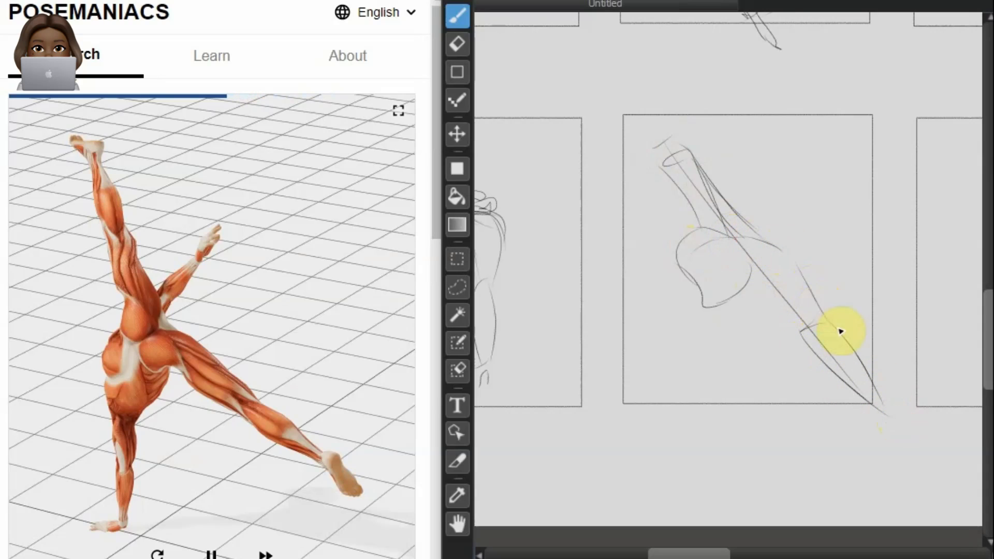
pyautogui.moveTo(732, 240); pyautogui.dragTo(801, 330)
# Step: Draw the supporting arm with its hand on the ground and the free arm reaching upward on the handstand figure
pyautogui.moveTo(758, 275)
pyautogui.mouseDown()
pyautogui.moveTo(736, 311)
pyautogui.moveTo(694, 315)
pyautogui.mouseUp()
pyautogui.moveTo(679, 263)
pyautogui.mouseDown()
pyautogui.moveTo(698, 317)
pyautogui.moveTo(684, 272)
pyautogui.moveTo(696, 296)
pyautogui.moveTo(683, 426)
pyautogui.mouseUp()
pyautogui.moveTo(693, 311)
pyautogui.mouseDown()
pyautogui.moveTo(710, 306)
pyautogui.moveTo(721, 357)
pyautogui.mouseUp()
pyautogui.moveTo(723, 317)
pyautogui.mouseDown()
pyautogui.moveTo(702, 381)
pyautogui.moveTo(703, 437)
pyautogui.moveTo(663, 427)
pyautogui.mouseUp()
pyautogui.moveTo(716, 216)
pyautogui.mouseDown()
pyautogui.moveTo(788, 153)
pyautogui.moveTo(772, 181)
pyautogui.mouseUp()
# Step: Extend the raised leg above the frame and add the buttock and thigh contours of the handstand figure
pyautogui.moveTo(656, 106)
pyautogui.mouseDown()
pyautogui.moveTo(689, 168)
pyautogui.moveTo(688, 145)
pyautogui.moveTo(649, 83)
pyautogui.moveTo(669, 119)
pyautogui.mouseUp()
pyautogui.moveTo(646, 75)
pyautogui.mouseDown()
pyautogui.moveTo(666, 171)
pyautogui.moveTo(691, 214)
pyautogui.mouseUp()
pyautogui.moveTo(662, 147)
pyautogui.mouseDown()
pyautogui.moveTo(717, 242)
pyautogui.moveTo(669, 162)
pyautogui.moveTo(677, 198)
pyautogui.moveTo(732, 248)
pyautogui.mouseUp()
pyautogui.moveTo(695, 220)
pyautogui.mouseDown()
pyautogui.moveTo(743, 250)
pyautogui.moveTo(703, 232)
pyautogui.moveTo(712, 258)
pyautogui.moveTo(746, 242)
pyautogui.mouseUp()
pyautogui.moveTo(722, 207)
pyautogui.mouseDown()
pyautogui.moveTo(749, 243)
pyautogui.moveTo(729, 284)
pyautogui.moveTo(766, 295)
pyautogui.moveTo(762, 280)
pyautogui.moveTo(776, 298)
pyautogui.mouseUp()
pyautogui.moveTo(725, 249)
pyautogui.mouseDown()
pyautogui.moveTo(754, 241)
pyautogui.moveTo(784, 300)
pyautogui.mouseUp()
pyautogui.moveTo(754, 241); pyautogui.dragTo(788, 315)
# Step: Contour the handstand figure's raised calf and outline its pointed foot
pyautogui.moveTo(723, 224)
pyautogui.mouseDown()
pyautogui.moveTo(737, 234)
pyautogui.moveTo(682, 188)
pyautogui.moveTo(635, 77)
pyautogui.mouseUp()
pyautogui.moveTo(661, 144)
pyautogui.mouseDown()
pyautogui.moveTo(623, 63)
pyautogui.moveTo(649, 78)
pyautogui.moveTo(591, 53)
pyautogui.mouseUp()
pyautogui.moveTo(654, 61)
pyautogui.mouseDown()
pyautogui.moveTo(584, 46)
pyautogui.moveTo(617, 60)
pyautogui.mouseUp()
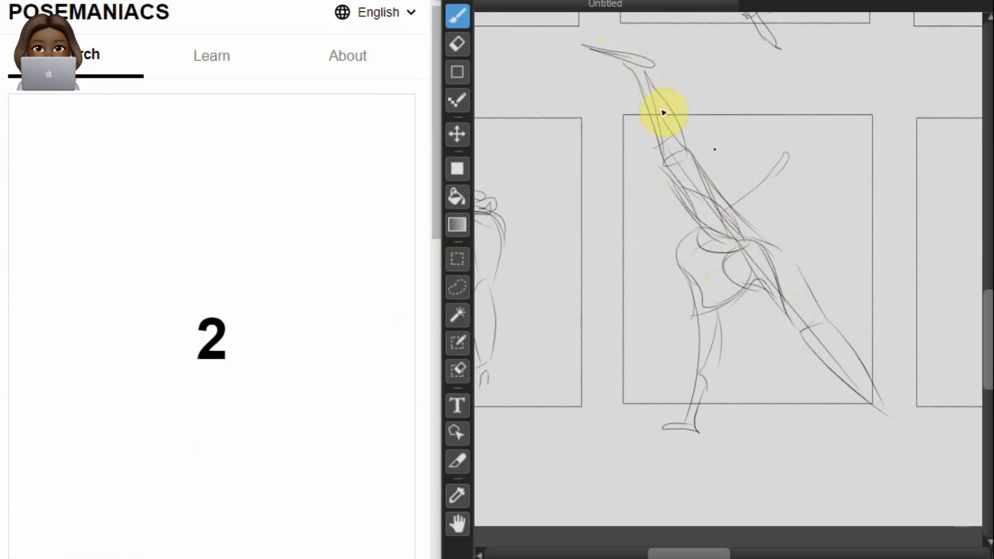
# Step: Sketch a curved line of action and the tilted head of the kneeling pose in the third frame of the top row
pyautogui.scroll(-5, 719, 246)
pyautogui.scroll(-3, 743, 282)
pyautogui.scroll(8, 741, 231)
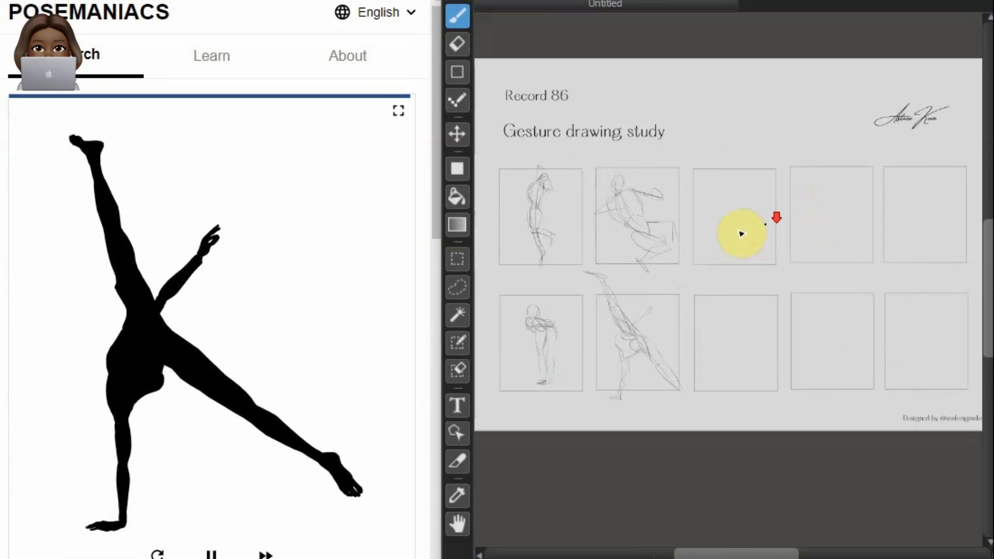
pyautogui.scroll(2, 804, 76)
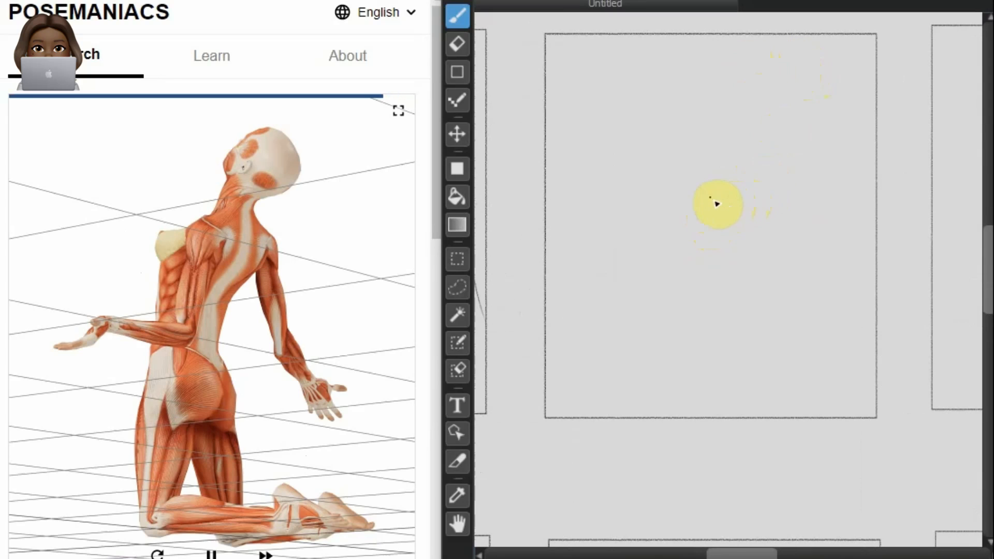
pyautogui.moveTo(710, 138)
pyautogui.mouseDown()
pyautogui.moveTo(659, 220)
pyautogui.moveTo(653, 292)
pyautogui.moveTo(701, 360)
pyautogui.moveTo(725, 363)
pyautogui.mouseUp()
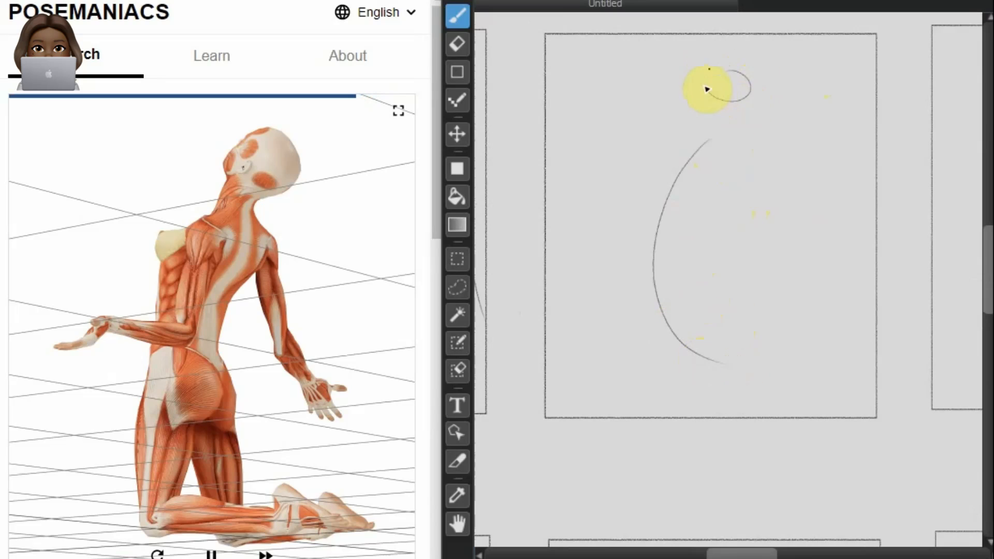
pyautogui.moveTo(704, 91)
pyautogui.mouseDown()
pyautogui.moveTo(732, 65)
pyautogui.moveTo(696, 114)
pyautogui.mouseUp()
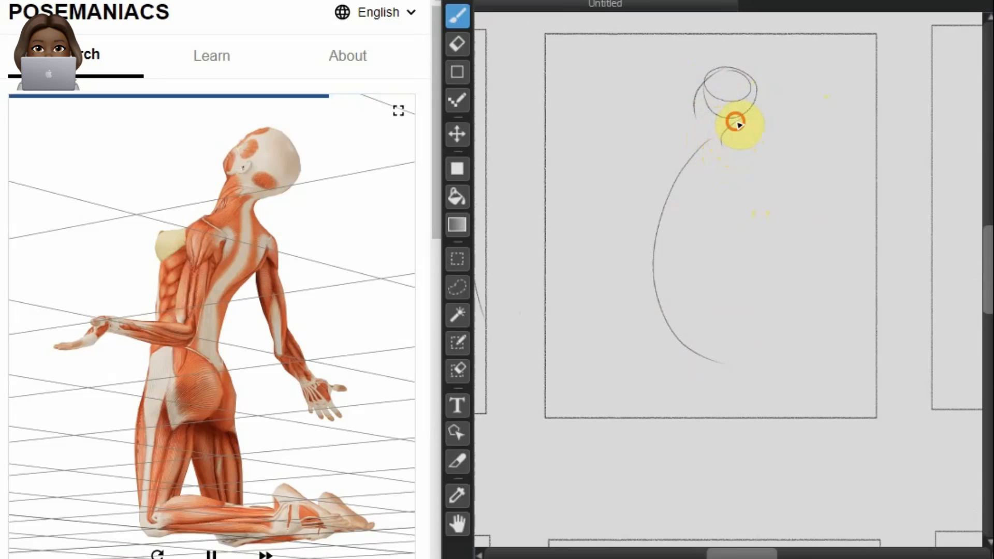
# Step: Draw the back, shoulders, chest, waist and upper hip curves of the kneeling figure
pyautogui.moveTo(743, 157); pyautogui.dragTo(690, 249)
pyautogui.moveTo(721, 147)
pyautogui.mouseDown()
pyautogui.moveTo(678, 135)
pyautogui.moveTo(647, 221)
pyautogui.mouseUp()
pyautogui.moveTo(654, 155)
pyautogui.mouseDown()
pyautogui.moveTo(641, 208)
pyautogui.moveTo(677, 239)
pyautogui.mouseUp()
pyautogui.moveTo(640, 297)
pyautogui.mouseDown()
pyautogui.moveTo(648, 251)
pyautogui.moveTo(685, 254)
pyautogui.moveTo(692, 296)
pyautogui.moveTo(687, 279)
pyautogui.moveTo(710, 299)
pyautogui.mouseUp()
pyautogui.moveTo(665, 247); pyautogui.dragTo(712, 311)
# Step: Draw the kneeling figure's front thigh, the lower legs along the ground and both feet
pyautogui.moveTo(641, 254)
pyautogui.mouseDown()
pyautogui.moveTo(624, 407)
pyautogui.moveTo(659, 417)
pyautogui.moveTo(737, 395)
pyautogui.moveTo(816, 414)
pyautogui.mouseUp()
pyautogui.click(623, 372)
pyautogui.moveTo(688, 417); pyautogui.dragTo(795, 422)
pyautogui.moveTo(781, 383)
pyautogui.mouseDown()
pyautogui.moveTo(866, 437)
pyautogui.moveTo(849, 443)
pyautogui.moveTo(781, 402)
pyautogui.moveTo(808, 395)
pyautogui.moveTo(883, 419)
pyautogui.mouseUp()
pyautogui.moveTo(787, 391); pyautogui.dragTo(825, 395)
pyautogui.moveTo(772, 389); pyautogui.dragTo(852, 395)
pyautogui.moveTo(838, 391)
pyautogui.mouseDown()
pyautogui.moveTo(890, 439)
pyautogui.moveTo(905, 441)
pyautogui.moveTo(911, 427)
pyautogui.moveTo(852, 406)
pyautogui.moveTo(871, 430)
pyautogui.moveTo(845, 443)
pyautogui.moveTo(678, 423)
pyautogui.mouseUp()
pyautogui.moveTo(820, 436); pyautogui.dragTo(719, 415)
# Step: Contour the kneeling figure's buttocks and the back of the thighs down to the lower legs
pyautogui.moveTo(695, 346); pyautogui.dragTo(701, 361)
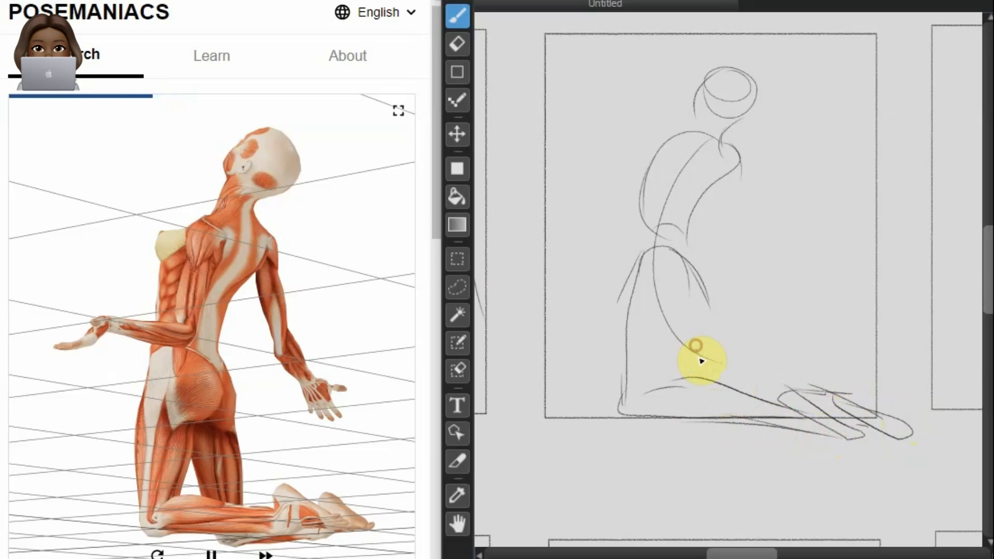
pyautogui.moveTo(672, 251); pyautogui.dragTo(706, 281)
pyautogui.moveTo(684, 259); pyautogui.dragTo(705, 294)
pyautogui.moveTo(687, 262)
pyautogui.mouseDown()
pyautogui.moveTo(708, 296)
pyautogui.moveTo(684, 322)
pyautogui.moveTo(682, 298)
pyautogui.moveTo(693, 310)
pyautogui.moveTo(662, 374)
pyautogui.moveTo(693, 321)
pyautogui.moveTo(665, 386)
pyautogui.mouseUp()
pyautogui.click(682, 298)
pyautogui.click(694, 274)
pyautogui.moveTo(692, 262); pyautogui.dragTo(783, 395)
pyautogui.click(688, 310)
pyautogui.moveTo(679, 345)
pyautogui.mouseDown()
pyautogui.moveTo(700, 380)
pyautogui.moveTo(691, 357)
pyautogui.moveTo(727, 389)
pyautogui.mouseUp()
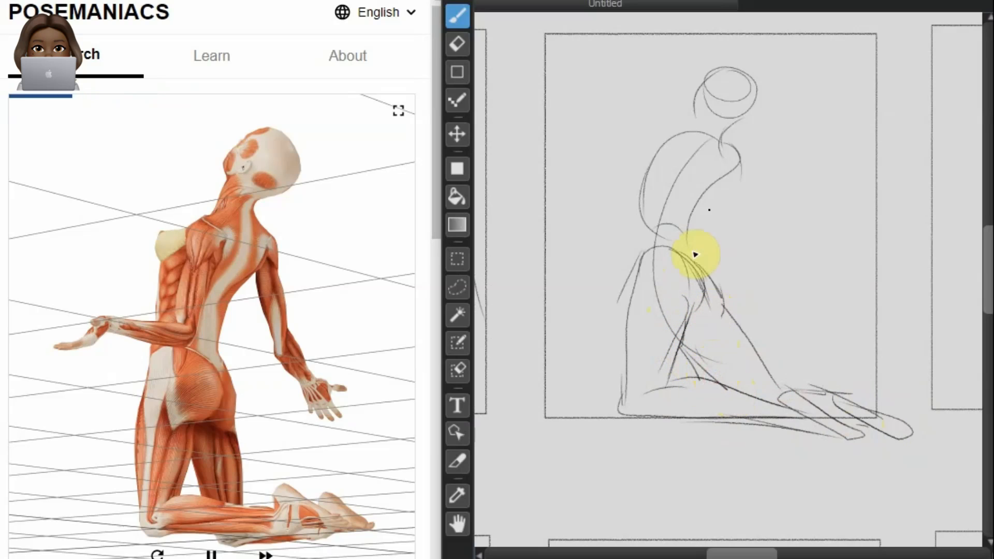
# Step: Draw the kneeling figure's forward-bent arm and the other arm trailing behind the body
pyautogui.moveTo(708, 140)
pyautogui.mouseDown()
pyautogui.moveTo(705, 225)
pyautogui.moveTo(565, 216)
pyautogui.mouseUp()
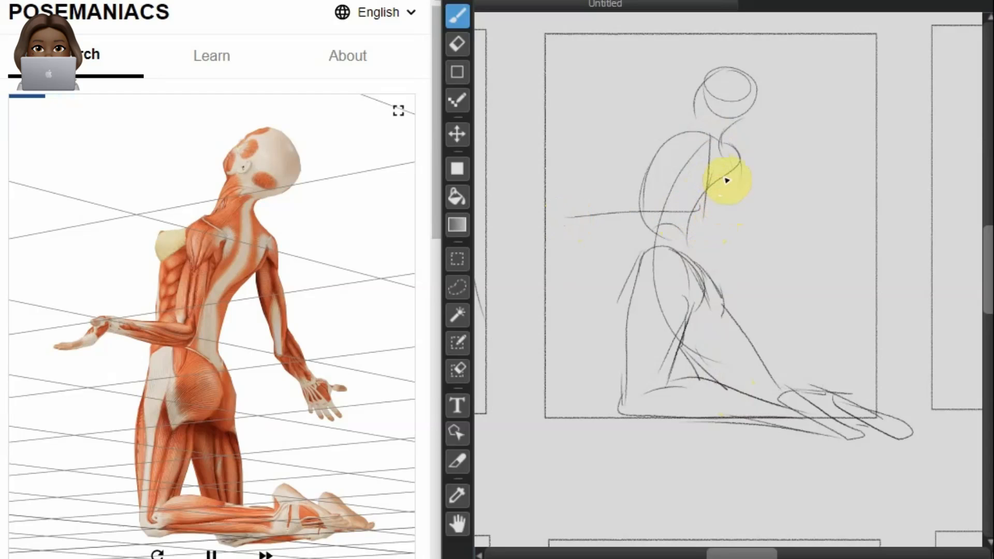
pyautogui.moveTo(743, 155); pyautogui.dragTo(794, 240)
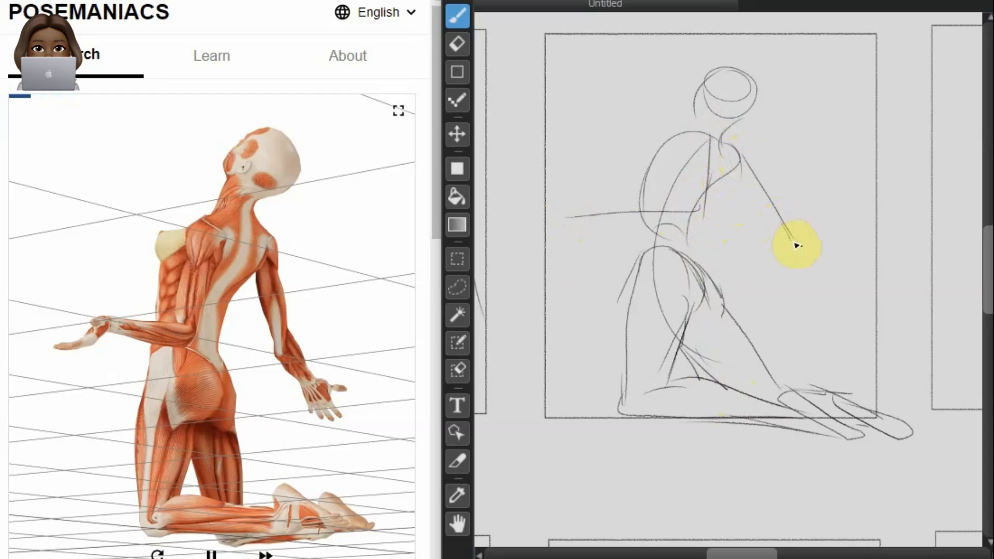
pyautogui.moveTo(848, 271)
pyautogui.mouseDown()
pyautogui.moveTo(774, 222)
pyautogui.moveTo(788, 238)
pyautogui.mouseUp()
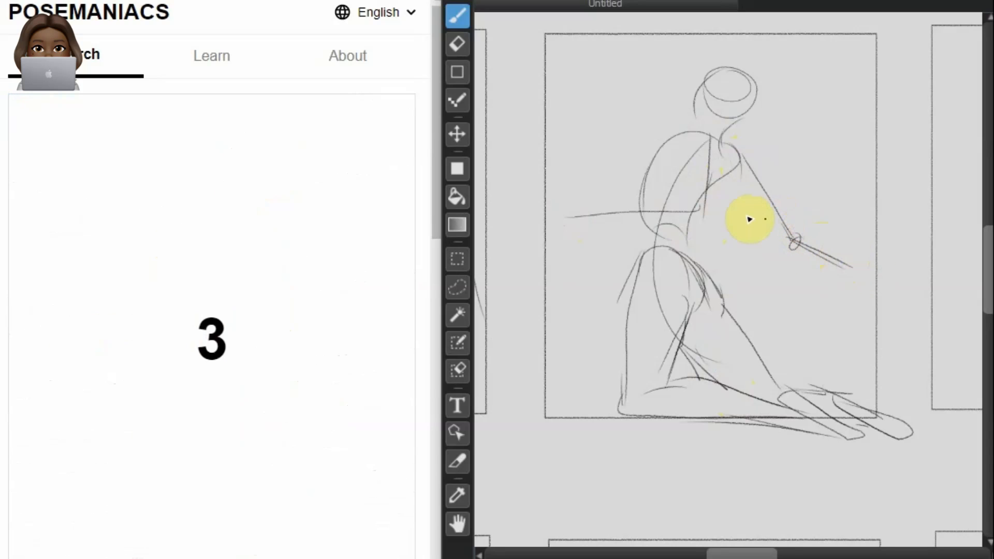
# Step: Draw the curved torso action line and the head of the leaning figure in the empty frame below the kneeling figure
pyautogui.scroll(-4, 651, 307)
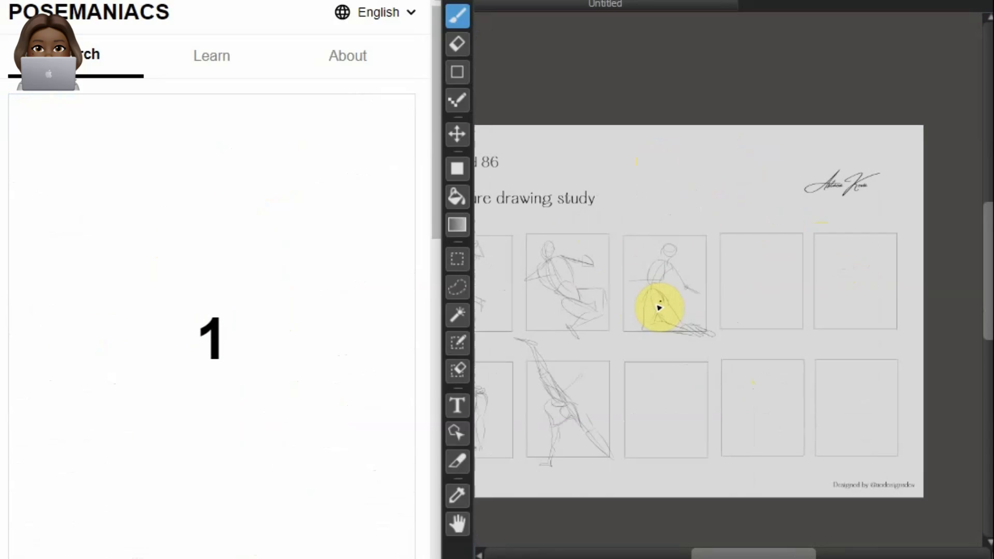
pyautogui.scroll(-1, 765, 262)
pyautogui.scroll(5, 712, 320)
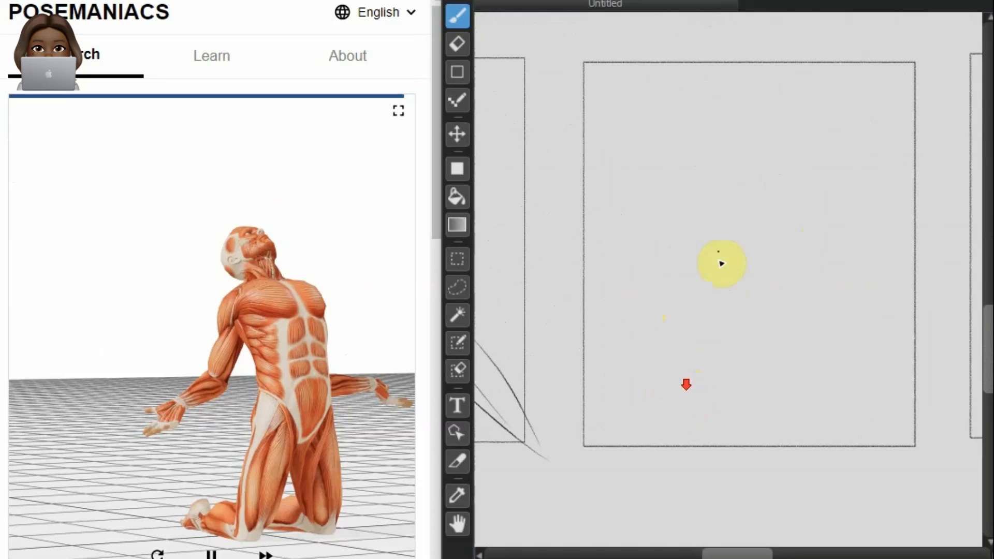
pyautogui.scroll(2, 849, 126)
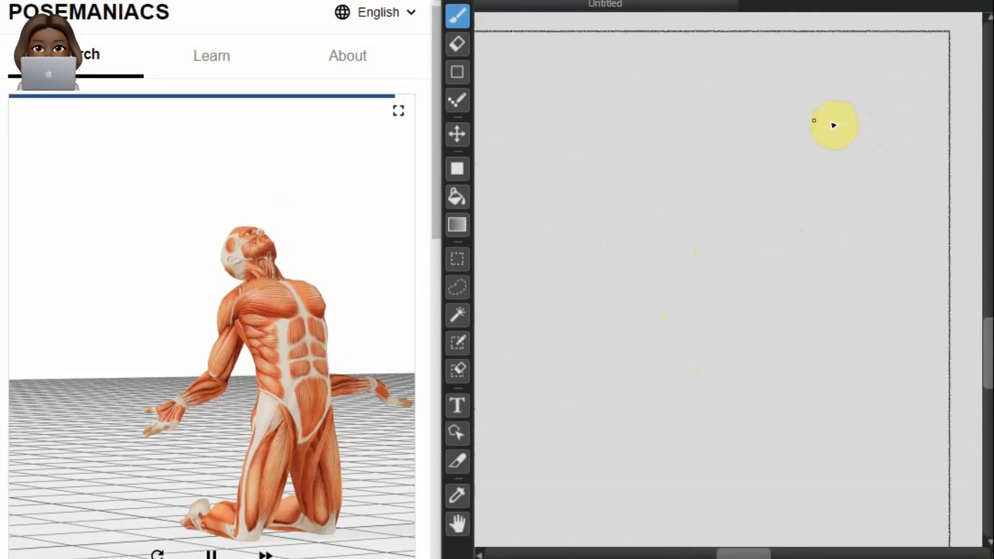
pyautogui.scroll(-2, 828, 129)
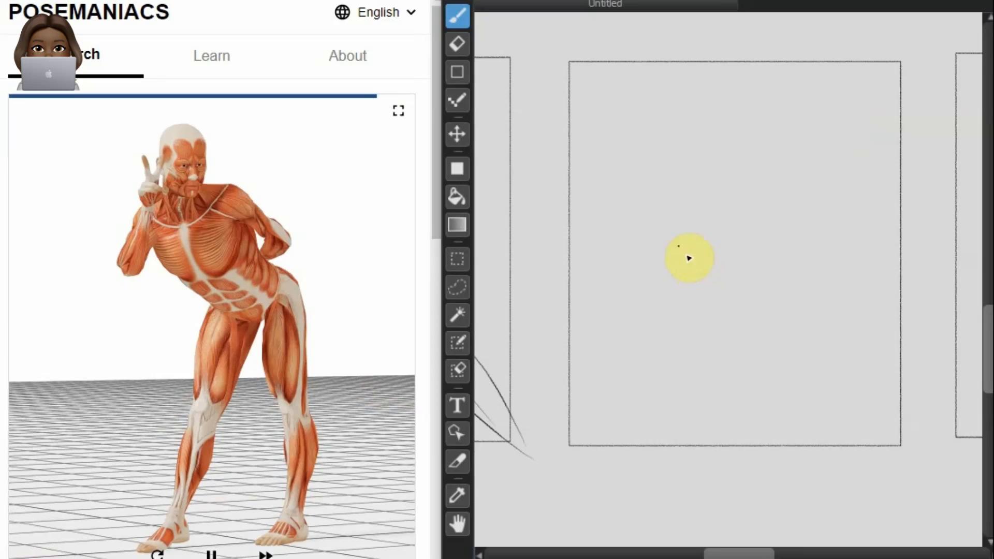
pyautogui.moveTo(721, 228); pyautogui.dragTo(772, 260)
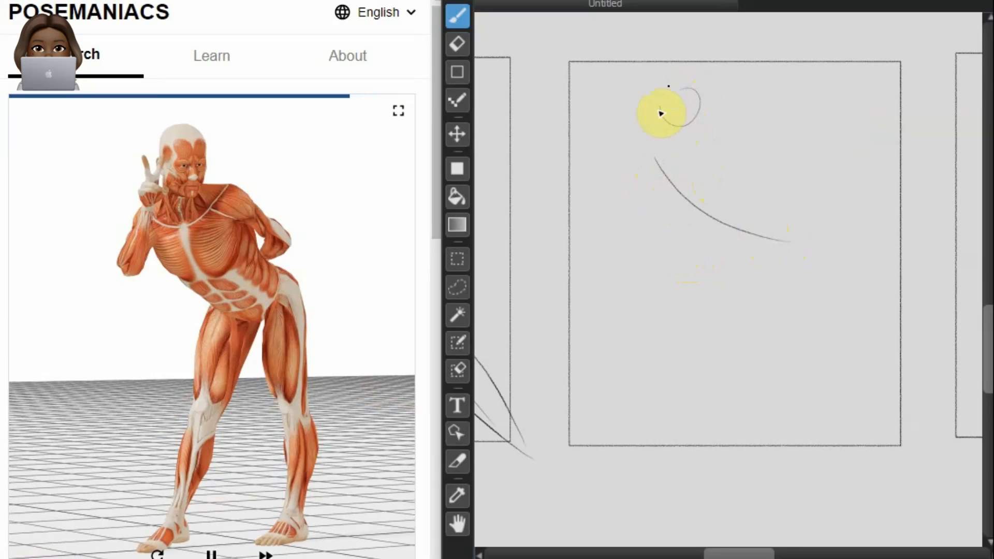
pyautogui.moveTo(706, 110)
pyautogui.mouseDown()
pyautogui.moveTo(659, 100)
pyautogui.moveTo(670, 149)
pyautogui.moveTo(694, 88)
pyautogui.moveTo(666, 148)
pyautogui.moveTo(685, 89)
pyautogui.moveTo(692, 120)
pyautogui.moveTo(656, 120)
pyautogui.mouseUp()
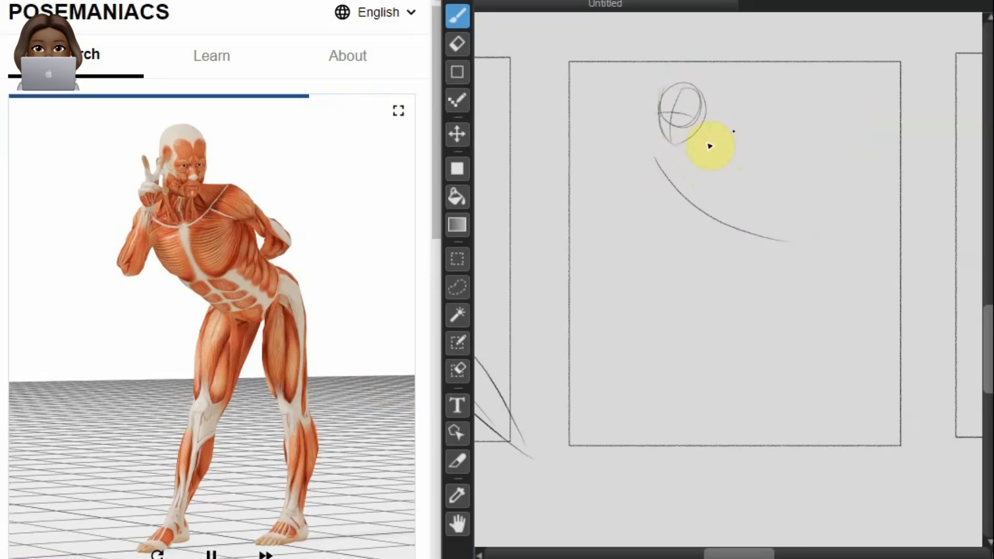
# Step: Draw the leaning figure's sloping shoulder line, rounded near shoulder and both side contours of the tilted torso
pyautogui.moveTo(672, 159)
pyautogui.mouseDown()
pyautogui.moveTo(751, 133)
pyautogui.moveTo(748, 163)
pyautogui.mouseUp()
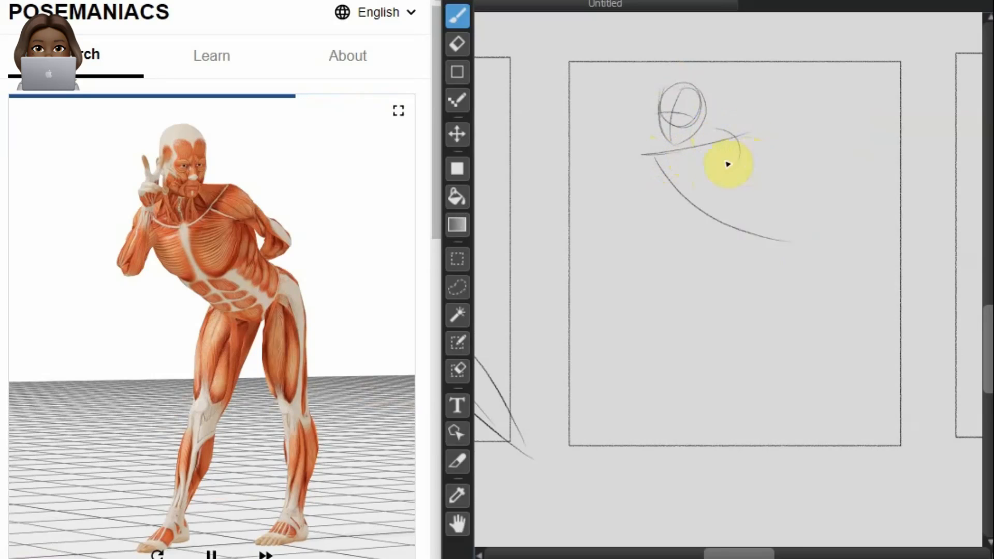
pyautogui.moveTo(675, 142)
pyautogui.mouseDown()
pyautogui.moveTo(641, 155)
pyautogui.moveTo(650, 148)
pyautogui.moveTo(650, 200)
pyautogui.mouseUp()
pyautogui.moveTo(642, 149)
pyautogui.mouseDown()
pyautogui.moveTo(634, 177)
pyautogui.moveTo(768, 273)
pyautogui.mouseUp()
pyautogui.moveTo(733, 134)
pyautogui.mouseDown()
pyautogui.moveTo(769, 183)
pyautogui.moveTo(761, 191)
pyautogui.mouseUp()
pyautogui.moveTo(652, 161); pyautogui.dragTo(645, 207)
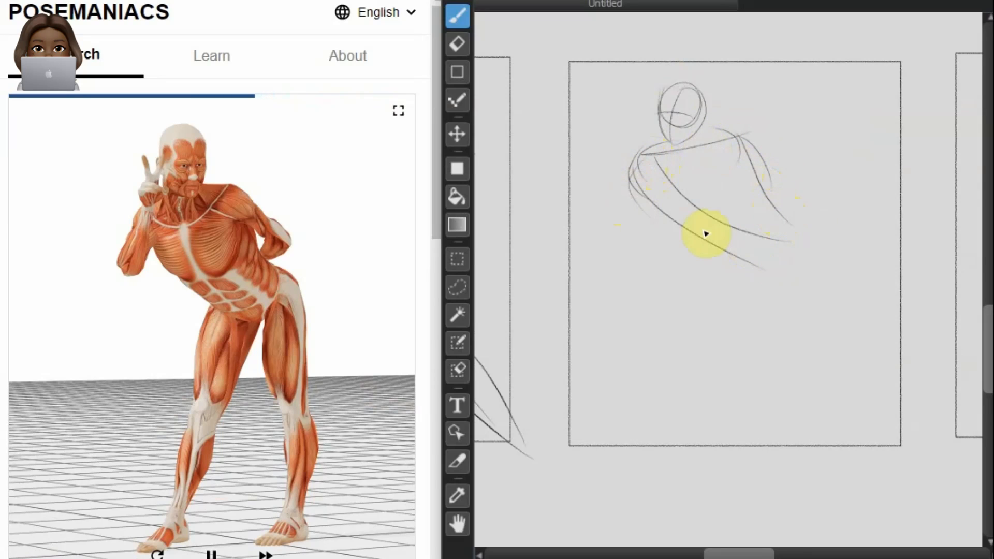
# Step: Draw the leaning figure's outer hip curve and a long gesture line for each leg
pyautogui.moveTo(774, 220); pyautogui.dragTo(816, 255)
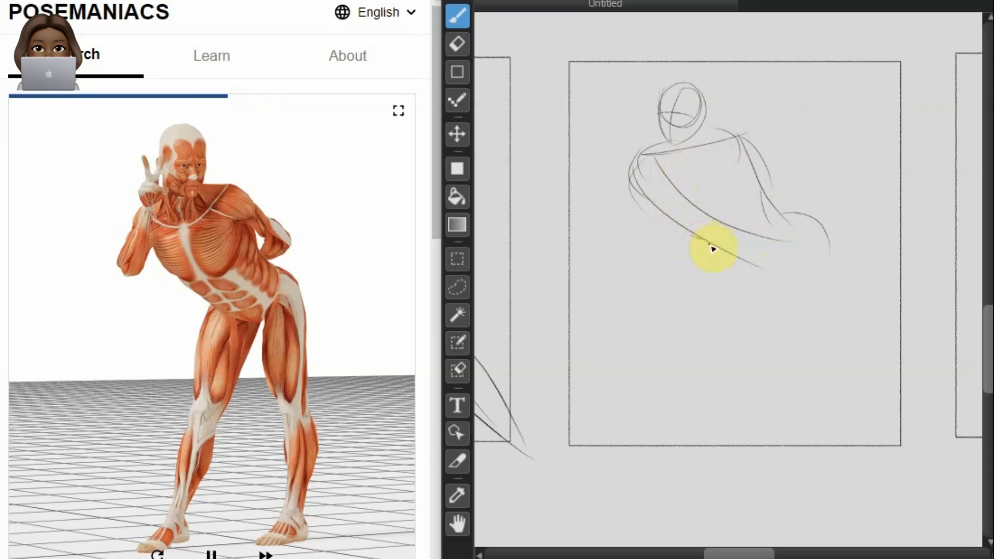
pyautogui.moveTo(697, 237)
pyautogui.mouseDown()
pyautogui.moveTo(744, 269)
pyautogui.moveTo(631, 441)
pyautogui.mouseUp()
pyautogui.moveTo(813, 226); pyautogui.dragTo(818, 458)
# Step: Draw the leaning figure's raised bent arm, with the elbow and the two-finger hand beside the face
pyautogui.moveTo(741, 136)
pyautogui.mouseDown()
pyautogui.moveTo(810, 189)
pyautogui.moveTo(746, 204)
pyautogui.mouseUp()
pyautogui.click(647, 154)
pyautogui.moveTo(645, 161)
pyautogui.mouseDown()
pyautogui.moveTo(620, 238)
pyautogui.moveTo(666, 140)
pyautogui.moveTo(649, 104)
pyautogui.moveTo(662, 142)
pyautogui.moveTo(653, 102)
pyautogui.moveTo(665, 110)
pyautogui.moveTo(664, 140)
pyautogui.moveTo(639, 142)
pyautogui.moveTo(654, 126)
pyautogui.moveTo(655, 146)
pyautogui.moveTo(650, 128)
pyautogui.moveTo(671, 145)
pyautogui.mouseUp()
pyautogui.moveTo(635, 224)
pyautogui.mouseDown()
pyautogui.moveTo(636, 188)
pyautogui.moveTo(657, 147)
pyautogui.moveTo(623, 231)
pyautogui.mouseUp()
pyautogui.moveTo(645, 138)
pyautogui.mouseDown()
pyautogui.moveTo(637, 182)
pyautogui.moveTo(620, 174)
pyautogui.mouseUp()
# Step: Draw the lower pelvis curve of the leaning figure and the other arm bent behind the back
pyautogui.moveTo(790, 223)
pyautogui.mouseDown()
pyautogui.moveTo(776, 206)
pyautogui.moveTo(692, 235)
pyautogui.mouseUp()
pyautogui.moveTo(775, 155)
pyautogui.mouseDown()
pyautogui.moveTo(817, 181)
pyautogui.moveTo(803, 181)
pyautogui.mouseUp()
pyautogui.moveTo(720, 131); pyautogui.dragTo(811, 191)
pyautogui.moveTo(760, 138)
pyautogui.mouseDown()
pyautogui.moveTo(794, 162)
pyautogui.moveTo(806, 193)
pyautogui.moveTo(759, 203)
pyautogui.mouseUp()
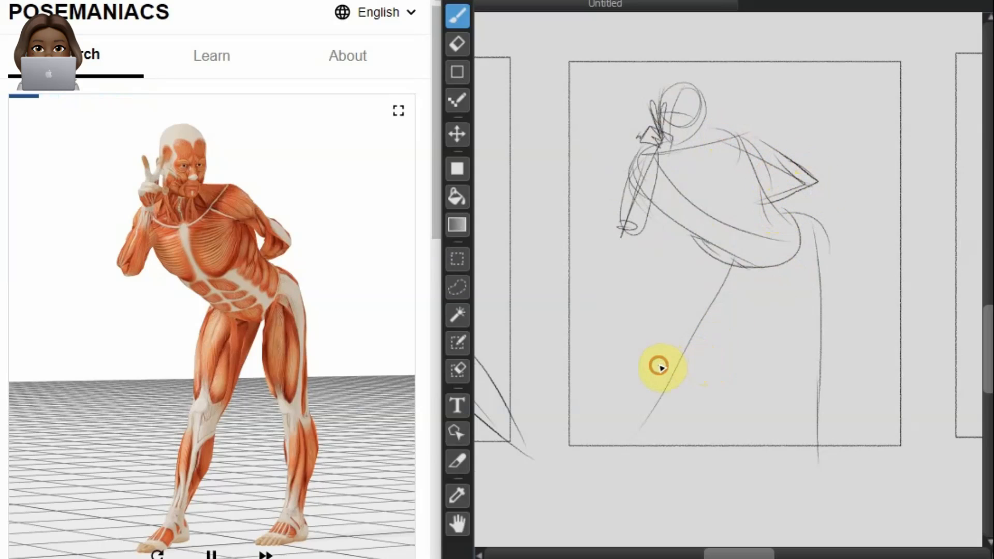
# Step: Contour the thigh, knee and lower leg of the leaning figure's slanted leg
pyautogui.moveTo(715, 259); pyautogui.dragTo(669, 368)
pyautogui.moveTo(713, 243); pyautogui.dragTo(677, 372)
pyautogui.moveTo(776, 265)
pyautogui.mouseDown()
pyautogui.moveTo(699, 372)
pyautogui.moveTo(690, 440)
pyautogui.mouseUp()
pyautogui.moveTo(694, 366); pyautogui.dragTo(651, 467)
pyautogui.moveTo(665, 362); pyautogui.dragTo(654, 458)
# Step: Draw the curved spine, head, neck and rounded ribcage of the crouching back-view figure in the empty frame beside the kneeling figure
pyautogui.scroll(4, 702, 345)
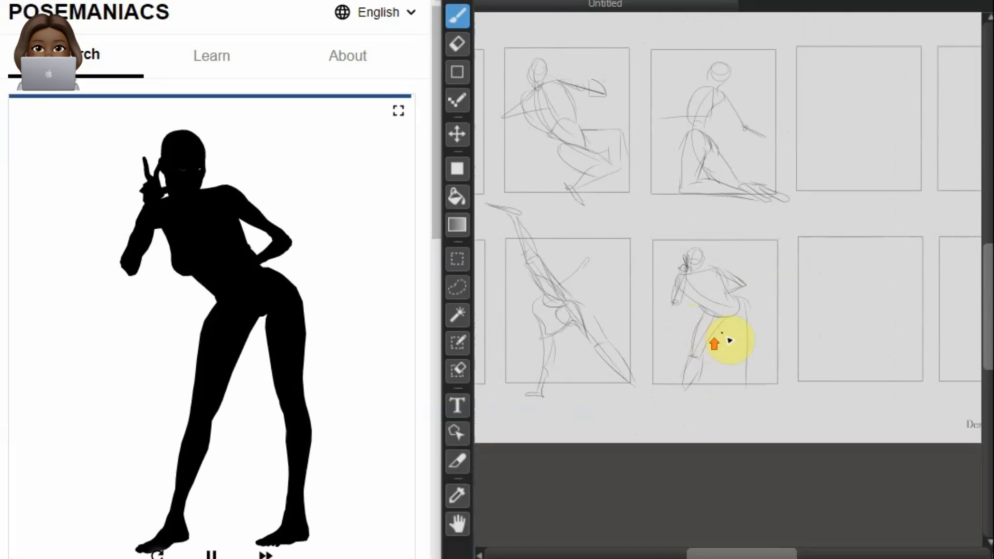
pyautogui.scroll(-1, 804, 183)
pyautogui.scroll(3, 801, 184)
pyautogui.scroll(-2, 783, 162)
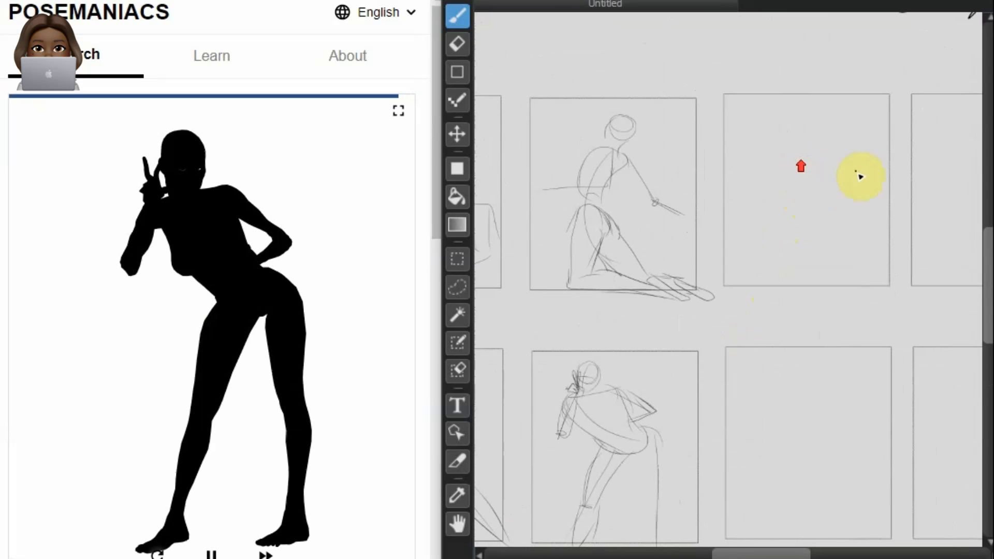
pyautogui.scroll(2, 803, 166)
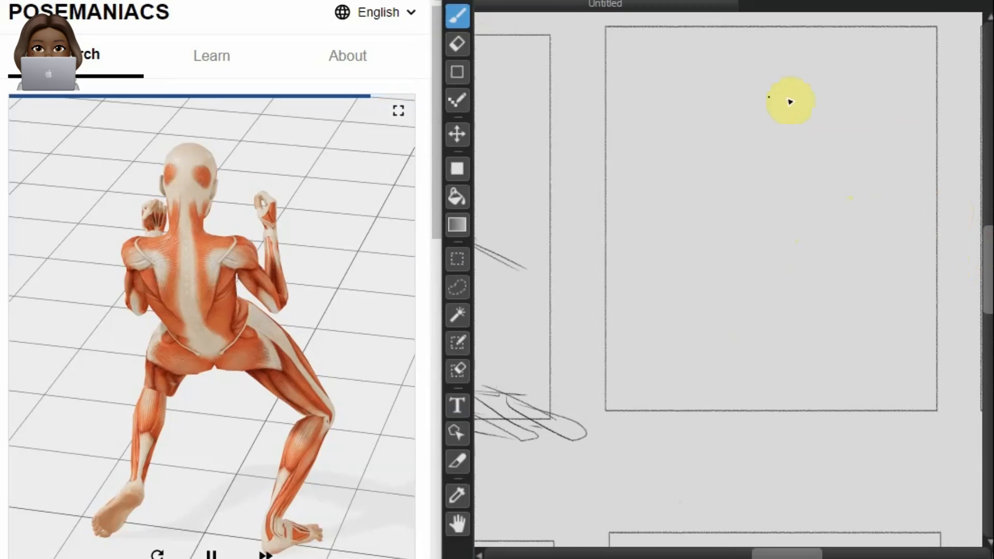
pyautogui.moveTo(744, 134)
pyautogui.mouseDown()
pyautogui.moveTo(752, 248)
pyautogui.moveTo(784, 256)
pyautogui.mouseUp()
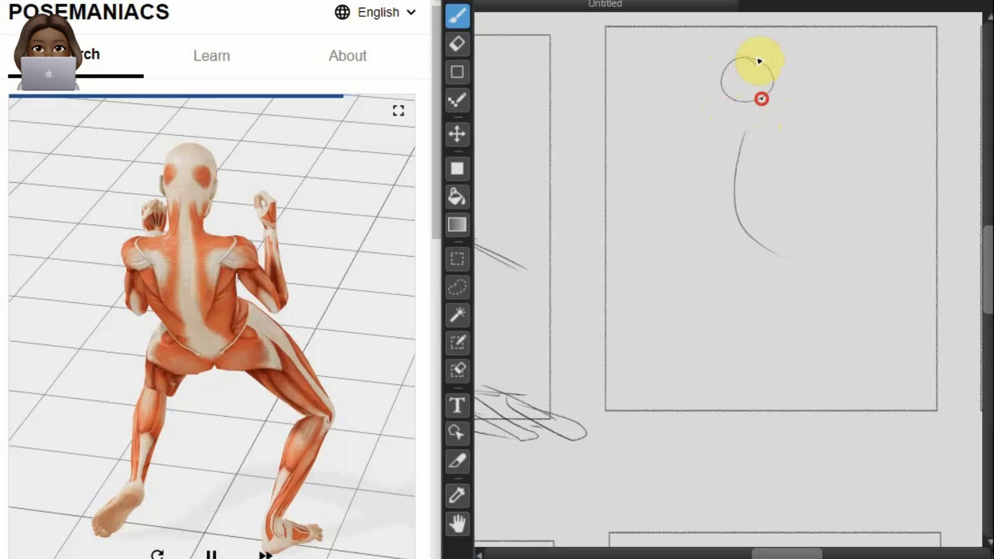
pyautogui.moveTo(761, 64)
pyautogui.mouseDown()
pyautogui.moveTo(766, 115)
pyautogui.moveTo(721, 92)
pyautogui.moveTo(738, 145)
pyautogui.moveTo(803, 162)
pyautogui.moveTo(779, 226)
pyautogui.mouseUp()
pyautogui.moveTo(718, 182); pyautogui.dragTo(809, 174)
pyautogui.moveTo(700, 192); pyautogui.dragTo(783, 231)
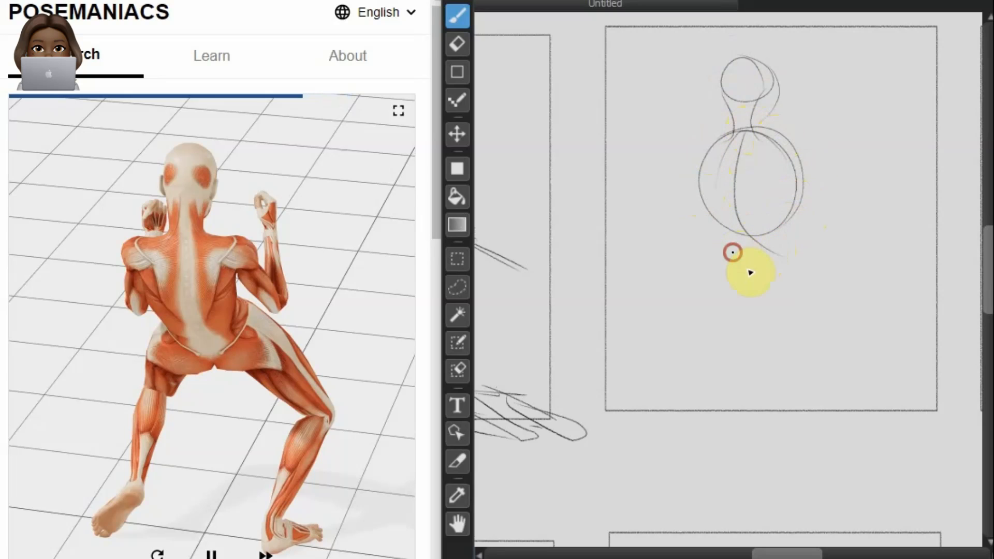
# Step: Draw the crouching figure's pelvis and buttocks and both contours of the thigh stretched out to the side
pyautogui.moveTo(827, 251)
pyautogui.mouseDown()
pyautogui.moveTo(741, 212)
pyautogui.moveTo(692, 257)
pyautogui.mouseUp()
pyautogui.moveTo(771, 210)
pyautogui.mouseDown()
pyautogui.moveTo(832, 244)
pyautogui.moveTo(882, 318)
pyautogui.mouseUp()
pyautogui.moveTo(754, 243)
pyautogui.mouseDown()
pyautogui.moveTo(775, 269)
pyautogui.moveTo(781, 239)
pyautogui.moveTo(807, 226)
pyautogui.moveTo(764, 257)
pyautogui.mouseUp()
pyautogui.moveTo(771, 210)
pyautogui.mouseDown()
pyautogui.moveTo(745, 222)
pyautogui.moveTo(782, 263)
pyautogui.mouseUp()
pyautogui.moveTo(743, 211)
pyautogui.mouseDown()
pyautogui.moveTo(782, 277)
pyautogui.moveTo(747, 224)
pyautogui.moveTo(777, 271)
pyautogui.moveTo(793, 227)
pyautogui.moveTo(788, 272)
pyautogui.moveTo(800, 232)
pyautogui.moveTo(780, 275)
pyautogui.mouseUp()
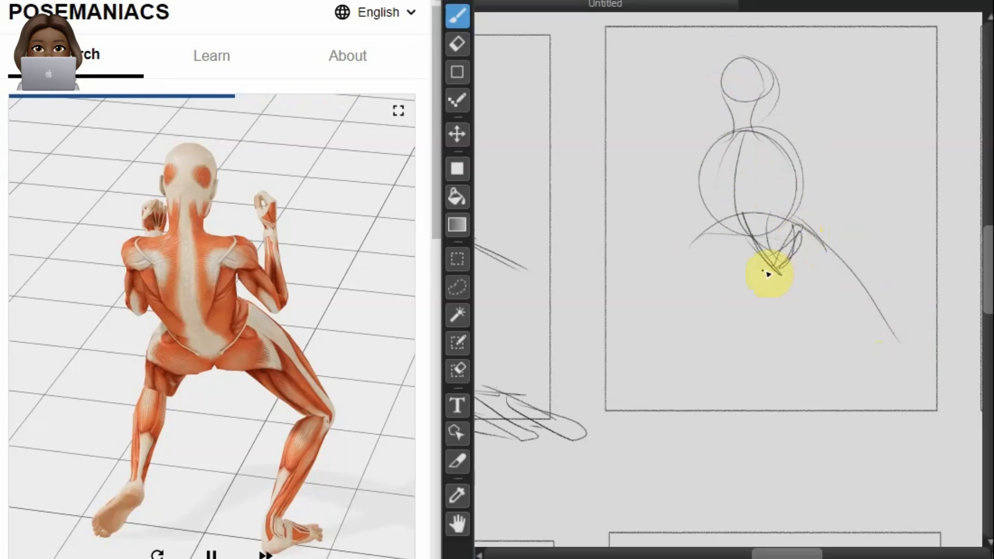
pyautogui.moveTo(697, 239)
pyautogui.mouseDown()
pyautogui.moveTo(730, 267)
pyautogui.moveTo(694, 239)
pyautogui.moveTo(753, 269)
pyautogui.mouseUp()
pyautogui.moveTo(802, 295)
pyautogui.mouseDown()
pyautogui.moveTo(775, 285)
pyautogui.moveTo(843, 310)
pyautogui.moveTo(872, 356)
pyautogui.moveTo(893, 361)
pyautogui.mouseUp()
pyautogui.moveTo(744, 276); pyautogui.dragTo(720, 300)
# Step: Draw the crouching figure's outer shoulder curve and the supporting leg with its thigh, calf, ankle and foot
pyautogui.moveTo(706, 133)
pyautogui.mouseDown()
pyautogui.moveTo(694, 201)
pyautogui.moveTo(732, 232)
pyautogui.moveTo(782, 145)
pyautogui.moveTo(804, 245)
pyautogui.moveTo(644, 280)
pyautogui.mouseUp()
pyautogui.moveTo(723, 219)
pyautogui.mouseDown()
pyautogui.moveTo(666, 235)
pyautogui.moveTo(681, 266)
pyautogui.mouseUp()
pyautogui.moveTo(755, 274)
pyautogui.mouseDown()
pyautogui.moveTo(684, 267)
pyautogui.moveTo(716, 339)
pyautogui.mouseUp()
pyautogui.moveTo(721, 291); pyautogui.dragTo(710, 386)
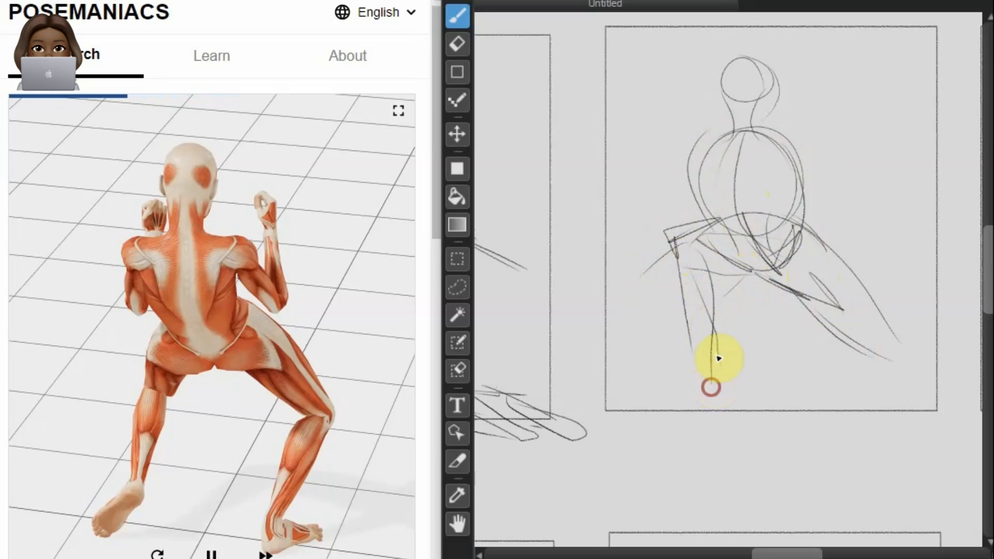
pyautogui.moveTo(695, 241); pyautogui.dragTo(693, 350)
pyautogui.moveTo(680, 258); pyautogui.dragTo(712, 392)
pyautogui.moveTo(687, 346)
pyautogui.mouseDown()
pyautogui.moveTo(720, 395)
pyautogui.moveTo(691, 402)
pyautogui.mouseUp()
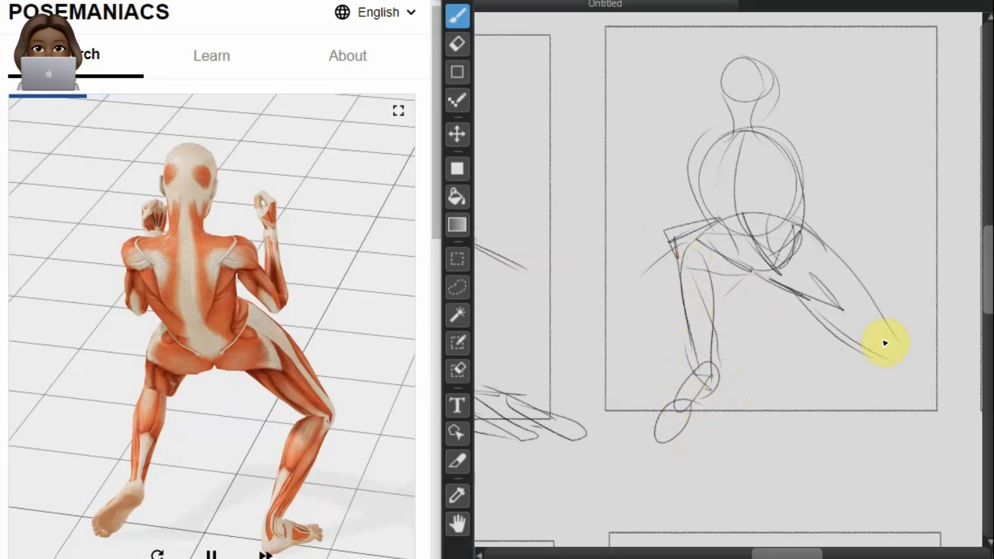
# Step: Draw the lower part of the crouching figure's outstretched leg and both bent arms with raised fists
pyautogui.moveTo(862, 313)
pyautogui.mouseDown()
pyautogui.moveTo(905, 367)
pyautogui.moveTo(849, 444)
pyautogui.mouseUp()
pyautogui.moveTo(806, 132)
pyautogui.mouseDown()
pyautogui.moveTo(793, 151)
pyautogui.moveTo(779, 146)
pyautogui.moveTo(836, 142)
pyautogui.mouseUp()
pyautogui.moveTo(705, 167)
pyautogui.mouseDown()
pyautogui.moveTo(706, 205)
pyautogui.moveTo(699, 195)
pyautogui.moveTo(716, 112)
pyautogui.moveTo(742, 119)
pyautogui.moveTo(735, 138)
pyautogui.moveTo(712, 103)
pyautogui.mouseUp()
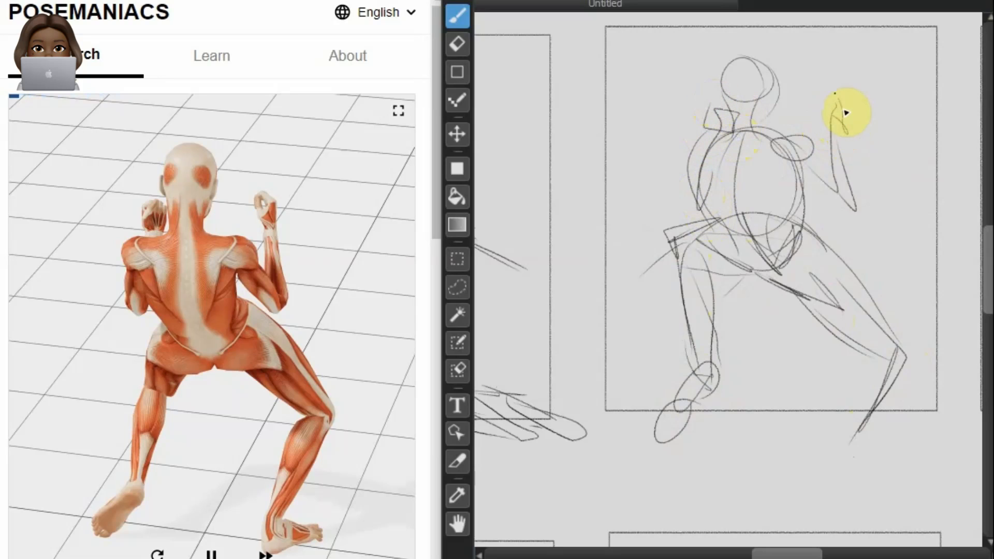
pyautogui.moveTo(835, 93); pyautogui.dragTo(833, 124)
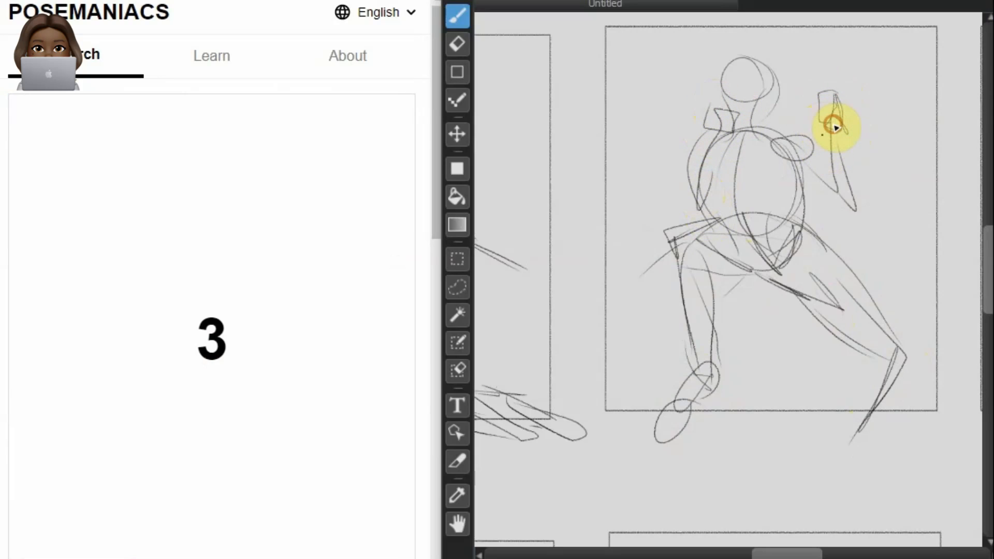
pyautogui.moveTo(828, 178); pyautogui.dragTo(855, 209)
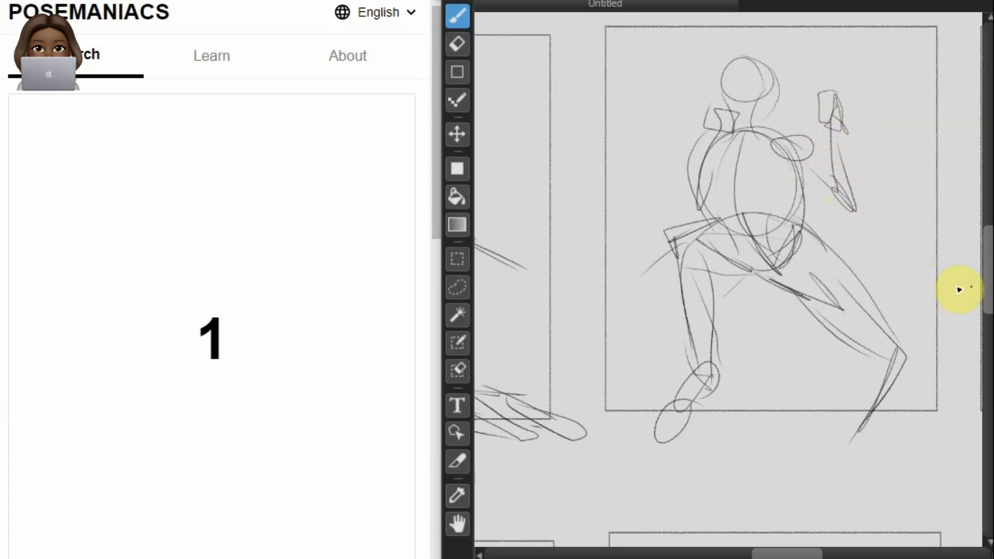
# Step: Draw the head, face contour, neck and S-curved spine of the cross-legged figure in the empty frame below the crouching figure
pyautogui.moveTo(989, 295); pyautogui.dragTo(989, 378)
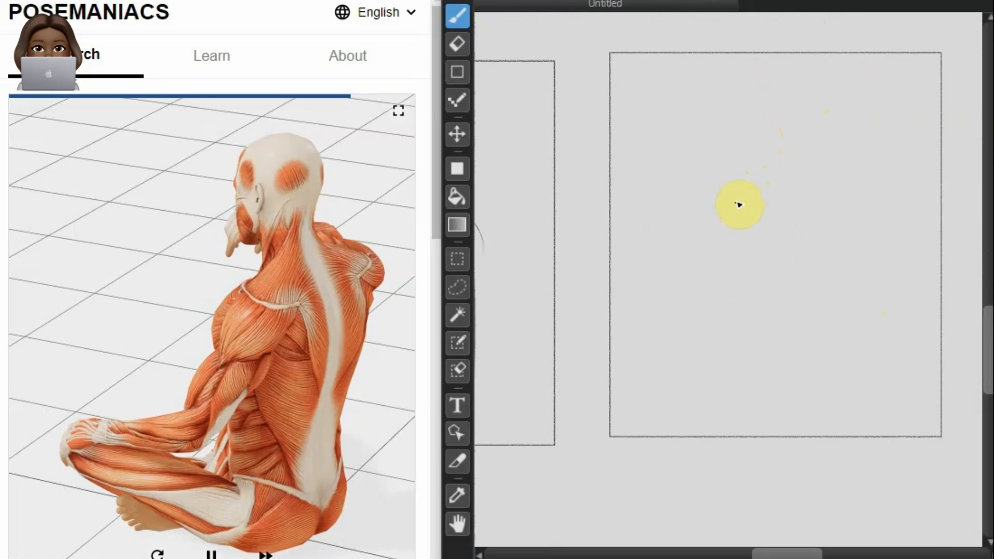
pyautogui.click(759, 133)
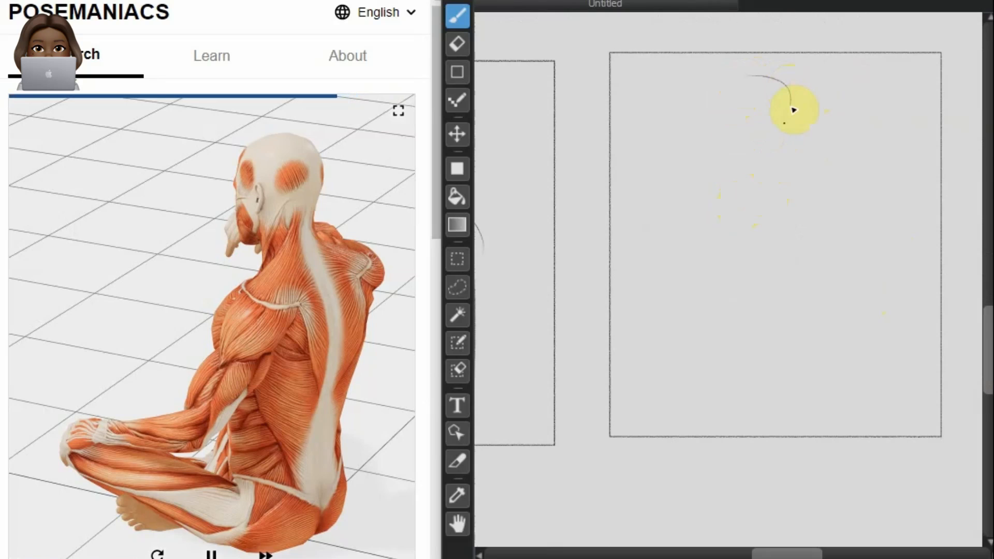
pyautogui.moveTo(742, 92); pyautogui.dragTo(755, 79)
pyautogui.moveTo(730, 93)
pyautogui.mouseDown()
pyautogui.moveTo(746, 148)
pyautogui.moveTo(745, 83)
pyautogui.moveTo(729, 130)
pyautogui.moveTo(740, 162)
pyautogui.mouseUp()
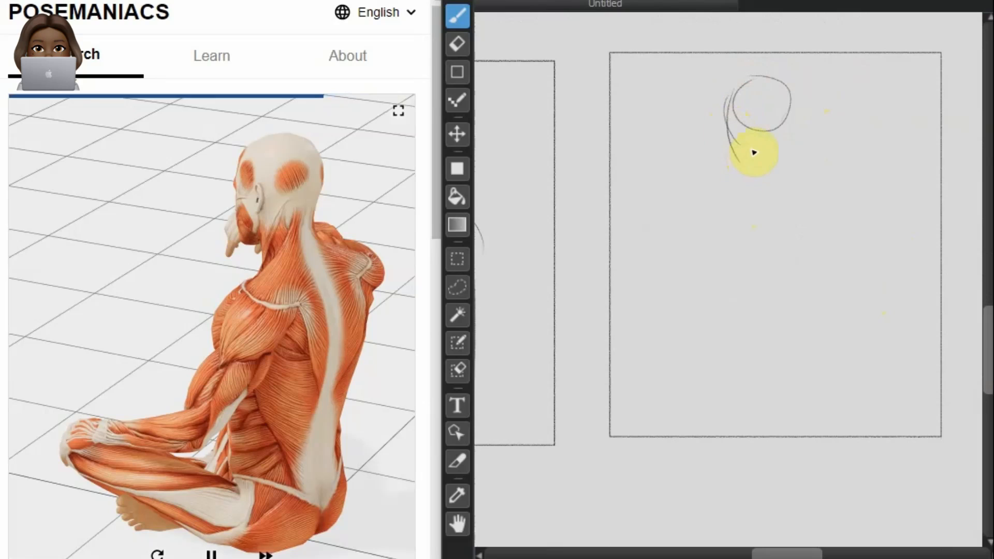
pyautogui.moveTo(793, 104)
pyautogui.mouseDown()
pyautogui.moveTo(785, 86)
pyautogui.moveTo(833, 233)
pyautogui.mouseUp()
pyautogui.moveTo(827, 282)
pyautogui.mouseDown()
pyautogui.moveTo(787, 355)
pyautogui.moveTo(805, 416)
pyautogui.mouseUp()
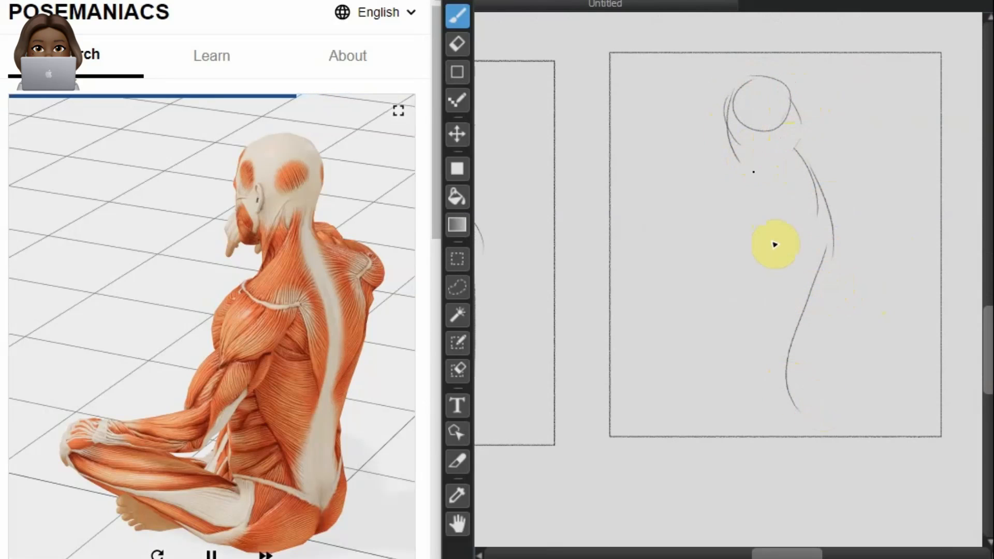
# Step: Draw the cross-legged figure's shoulders, both sides of the back and the waist down to the hips
pyautogui.moveTo(837, 172)
pyautogui.mouseDown()
pyautogui.moveTo(759, 188)
pyautogui.moveTo(848, 168)
pyautogui.mouseUp()
pyautogui.moveTo(768, 172); pyautogui.dragTo(729, 239)
pyautogui.moveTo(809, 162)
pyautogui.mouseDown()
pyautogui.moveTo(872, 241)
pyautogui.moveTo(859, 251)
pyautogui.moveTo(840, 172)
pyautogui.moveTo(884, 229)
pyautogui.mouseUp()
pyautogui.moveTo(850, 162)
pyautogui.mouseDown()
pyautogui.moveTo(886, 226)
pyautogui.moveTo(875, 305)
pyautogui.moveTo(869, 295)
pyautogui.moveTo(844, 382)
pyautogui.mouseUp()
pyautogui.moveTo(729, 229)
pyautogui.mouseDown()
pyautogui.moveTo(751, 363)
pyautogui.moveTo(826, 382)
pyautogui.mouseUp()
pyautogui.moveTo(751, 365); pyautogui.dragTo(806, 405)
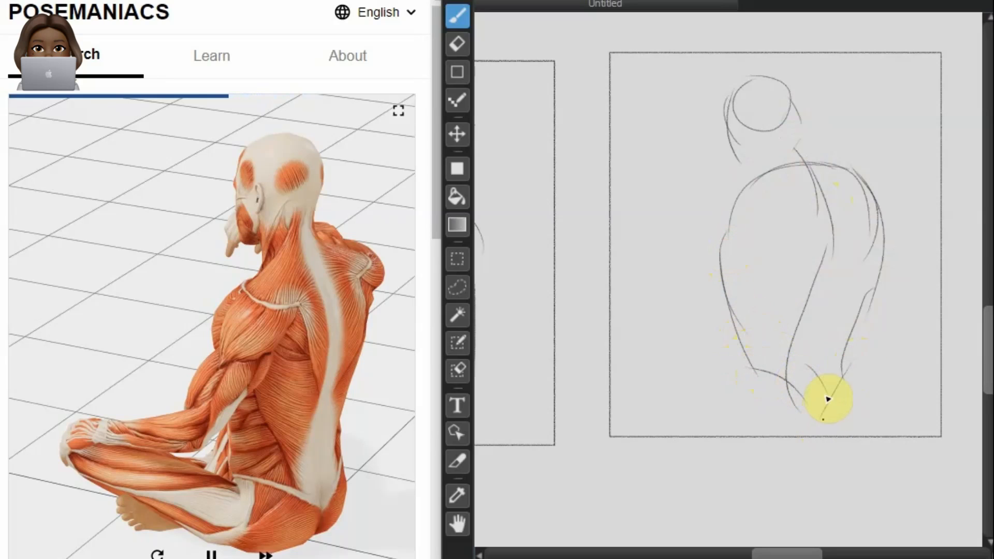
# Step: Draw the buttocks and the folded legs of the cross-legged figure along the frame's base
pyautogui.moveTo(841, 368)
pyautogui.mouseDown()
pyautogui.moveTo(832, 405)
pyautogui.moveTo(851, 365)
pyautogui.moveTo(857, 397)
pyautogui.moveTo(848, 424)
pyautogui.moveTo(826, 432)
pyautogui.moveTo(673, 365)
pyautogui.mouseUp()
pyautogui.moveTo(821, 405); pyautogui.dragTo(650, 350)
pyautogui.moveTo(816, 399)
pyautogui.mouseDown()
pyautogui.moveTo(638, 345)
pyautogui.moveTo(734, 363)
pyautogui.moveTo(813, 398)
pyautogui.mouseUp()
pyautogui.moveTo(813, 397)
pyautogui.mouseDown()
pyautogui.moveTo(632, 346)
pyautogui.moveTo(608, 360)
pyautogui.moveTo(654, 390)
pyautogui.moveTo(777, 435)
pyautogui.moveTo(675, 411)
pyautogui.moveTo(666, 426)
pyautogui.moveTo(753, 441)
pyautogui.mouseUp()
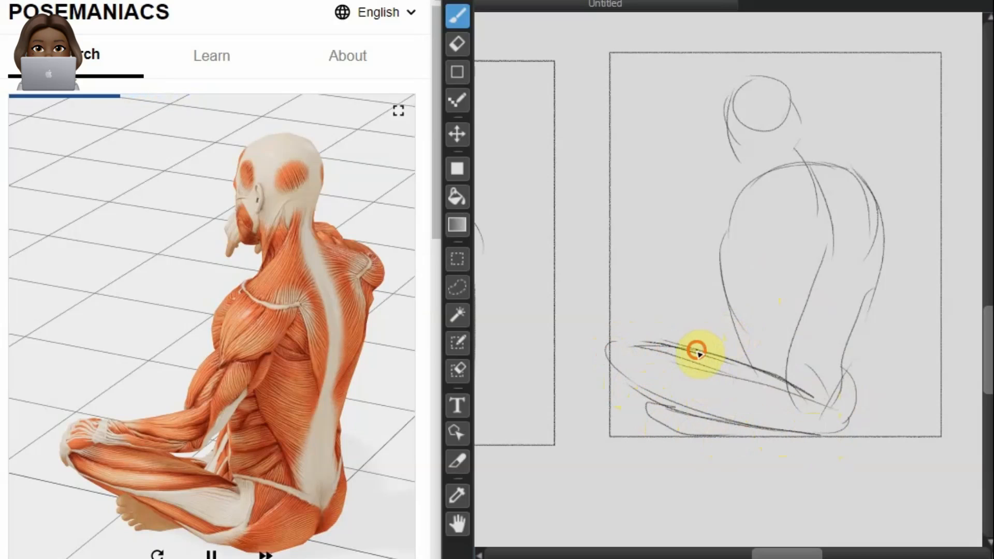
# Step: Draw the near upper arm of the cross-legged figure from the shoulder down to the elbow
pyautogui.moveTo(723, 288); pyautogui.dragTo(704, 322)
pyautogui.moveTo(795, 180)
pyautogui.mouseDown()
pyautogui.moveTo(744, 218)
pyautogui.moveTo(722, 300)
pyautogui.mouseUp()
pyautogui.moveTo(754, 188); pyautogui.dragTo(699, 320)
pyautogui.moveTo(726, 258); pyautogui.dragTo(682, 333)
pyautogui.moveTo(786, 202); pyautogui.dragTo(749, 303)
pyautogui.moveTo(775, 188)
pyautogui.mouseDown()
pyautogui.moveTo(796, 245)
pyautogui.moveTo(738, 341)
pyautogui.mouseUp()
pyautogui.moveTo(759, 295)
pyautogui.mouseDown()
pyautogui.moveTo(731, 353)
pyautogui.moveTo(712, 333)
pyautogui.moveTo(730, 347)
pyautogui.mouseUp()
# Step: Draw the cross-legged figure's near forearm and the hand resting over the knee
pyautogui.moveTo(621, 343)
pyautogui.mouseDown()
pyautogui.moveTo(756, 357)
pyautogui.moveTo(604, 339)
pyautogui.moveTo(760, 356)
pyautogui.mouseUp()
pyautogui.moveTo(691, 317); pyautogui.dragTo(731, 344)
pyautogui.moveTo(693, 316); pyautogui.dragTo(737, 354)
pyautogui.moveTo(600, 324)
pyautogui.mouseDown()
pyautogui.moveTo(703, 329)
pyautogui.moveTo(587, 326)
pyautogui.moveTo(589, 368)
pyautogui.mouseUp()
pyautogui.moveTo(594, 320)
pyautogui.mouseDown()
pyautogui.moveTo(595, 374)
pyautogui.moveTo(613, 342)
pyautogui.mouseUp()
# Step: Draw the cross-legged figure's far shoulder, the neck slope and the jaw with the hand at the chin
pyautogui.moveTo(828, 195); pyautogui.dragTo(880, 189)
pyautogui.moveTo(804, 141); pyautogui.dragTo(871, 188)
pyautogui.moveTo(809, 138); pyautogui.dragTo(875, 210)
pyautogui.moveTo(735, 142)
pyautogui.mouseDown()
pyautogui.moveTo(728, 178)
pyautogui.moveTo(762, 178)
pyautogui.mouseUp()
pyautogui.moveTo(762, 177); pyautogui.dragTo(804, 156)
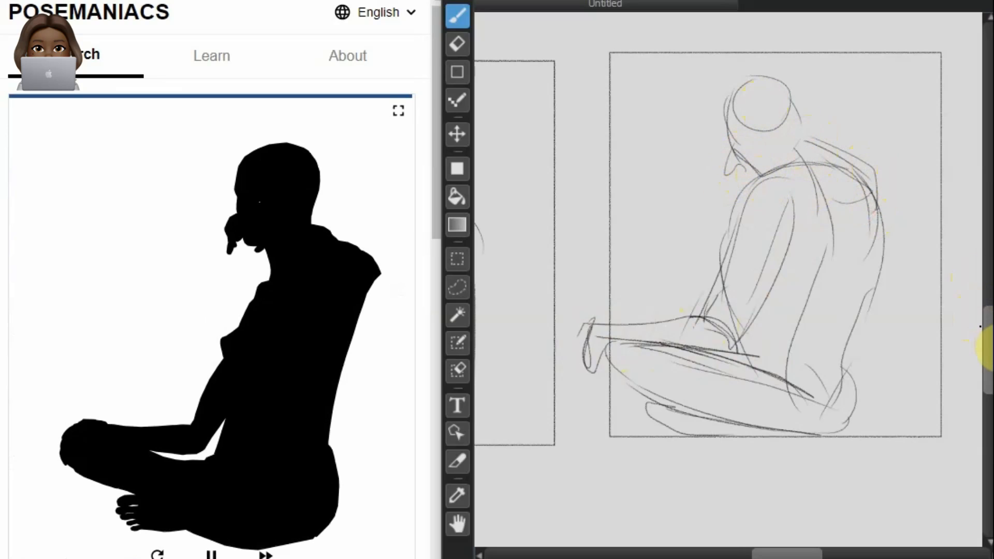
# Step: Draw the head, neck, oval ribcage and waist curves of the walking figure in the empty upper frame beside the crouching figure
pyautogui.moveTo(985, 386)
pyautogui.mouseDown()
pyautogui.moveTo(983, 308)
pyautogui.moveTo(963, 237)
pyautogui.mouseUp()
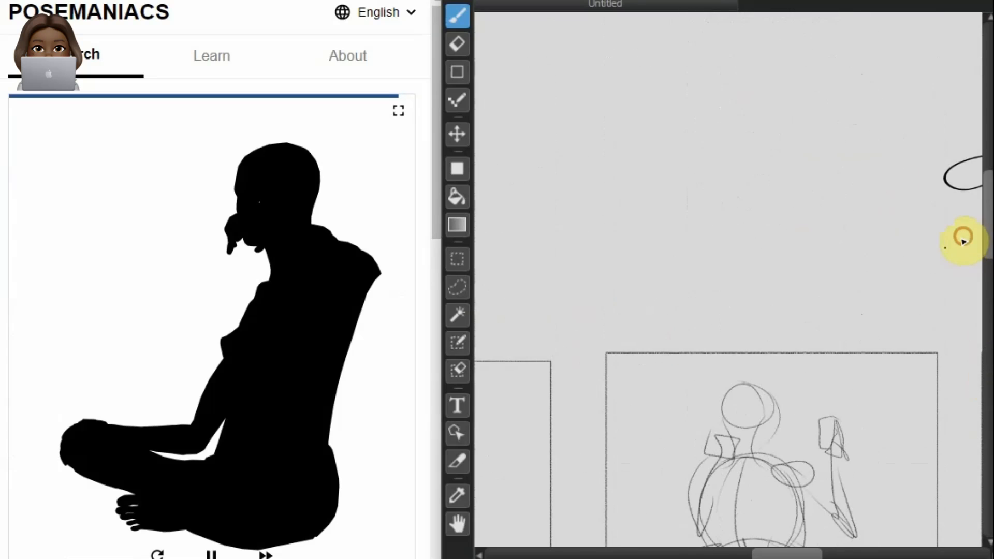
pyautogui.moveTo(788, 551); pyautogui.dragTo(842, 551)
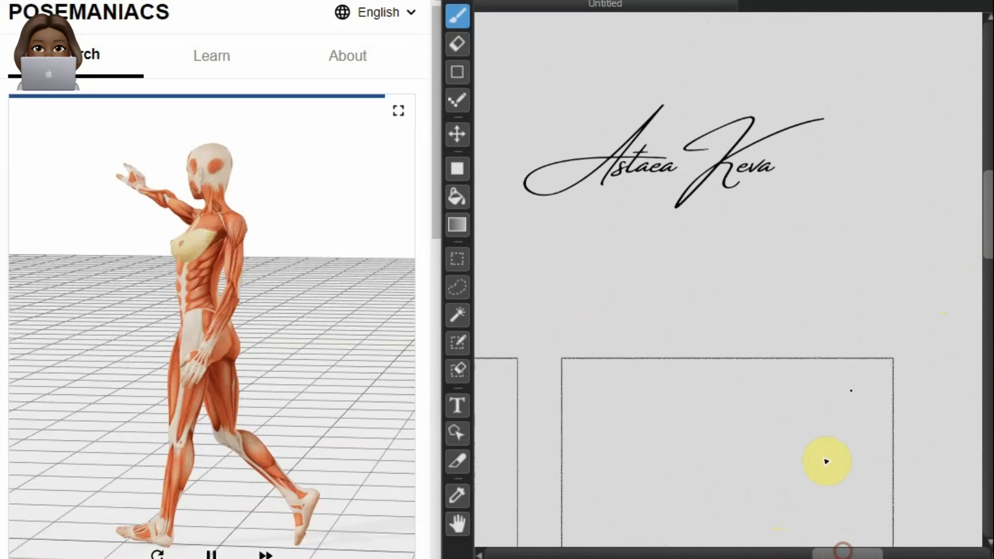
pyautogui.moveTo(986, 252); pyautogui.dragTo(986, 305)
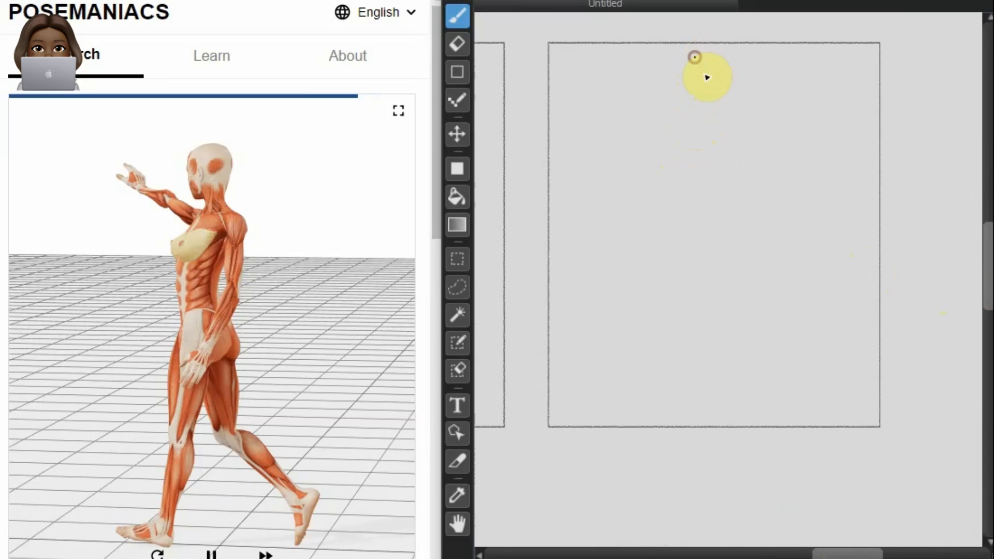
pyautogui.moveTo(695, 89)
pyautogui.mouseDown()
pyautogui.moveTo(706, 76)
pyautogui.moveTo(683, 95)
pyautogui.mouseUp()
pyautogui.moveTo(676, 58)
pyautogui.mouseDown()
pyautogui.moveTo(678, 89)
pyautogui.moveTo(693, 98)
pyautogui.mouseUp()
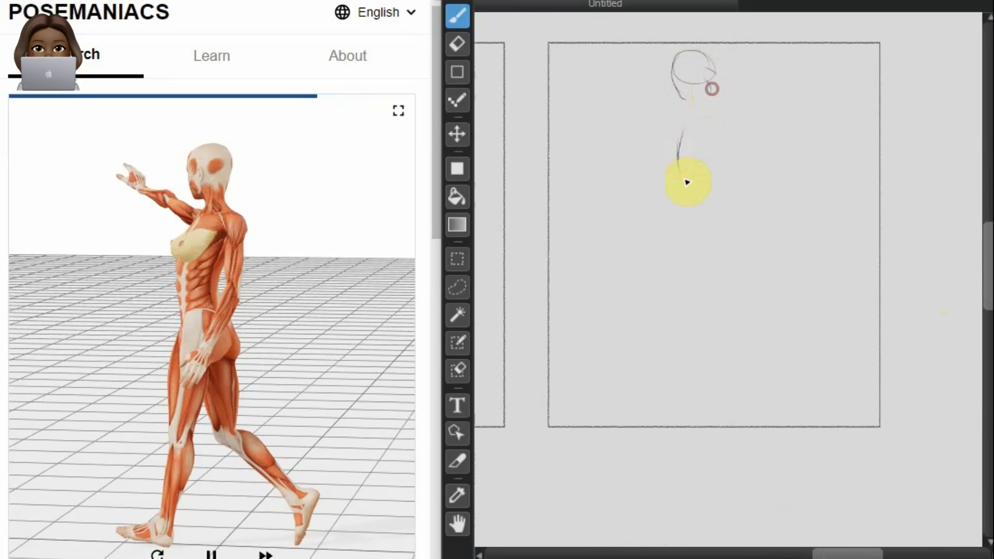
pyautogui.moveTo(706, 102)
pyautogui.mouseDown()
pyautogui.moveTo(694, 186)
pyautogui.moveTo(719, 120)
pyautogui.moveTo(712, 193)
pyautogui.moveTo(725, 136)
pyautogui.moveTo(726, 122)
pyautogui.moveTo(701, 122)
pyautogui.moveTo(687, 205)
pyautogui.moveTo(714, 224)
pyautogui.moveTo(688, 191)
pyautogui.moveTo(714, 197)
pyautogui.moveTo(679, 216)
pyautogui.moveTo(662, 353)
pyautogui.mouseUp()
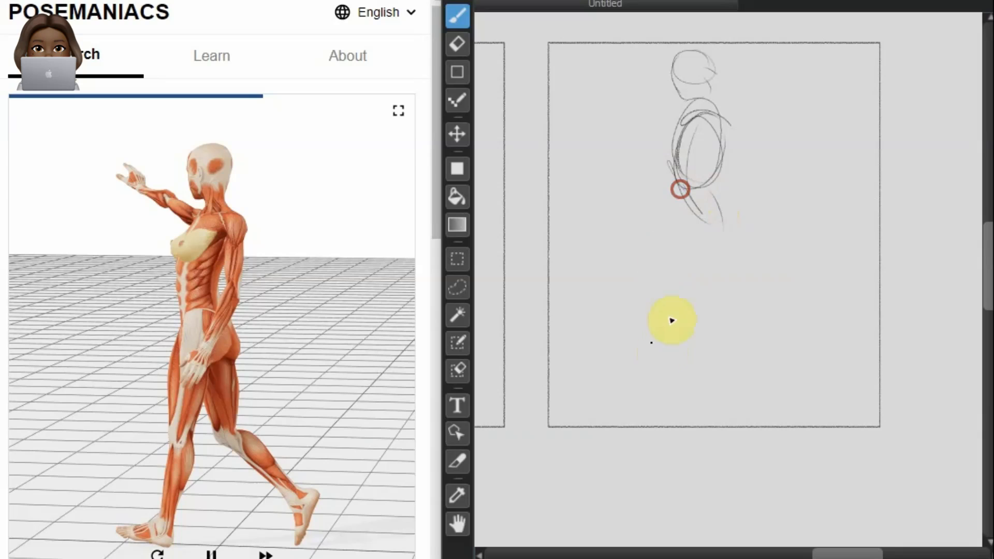
# Step: Draw the walking figure's hip, the front leg down to the foot, and the back thigh and lower leg stretched out behind
pyautogui.moveTo(725, 224)
pyautogui.mouseDown()
pyautogui.moveTo(675, 227)
pyautogui.moveTo(690, 206)
pyautogui.moveTo(662, 333)
pyautogui.mouseUp()
pyautogui.moveTo(689, 268); pyautogui.dragTo(641, 434)
pyautogui.moveTo(667, 331); pyautogui.dragTo(663, 424)
pyautogui.moveTo(700, 279); pyautogui.dragTo(728, 332)
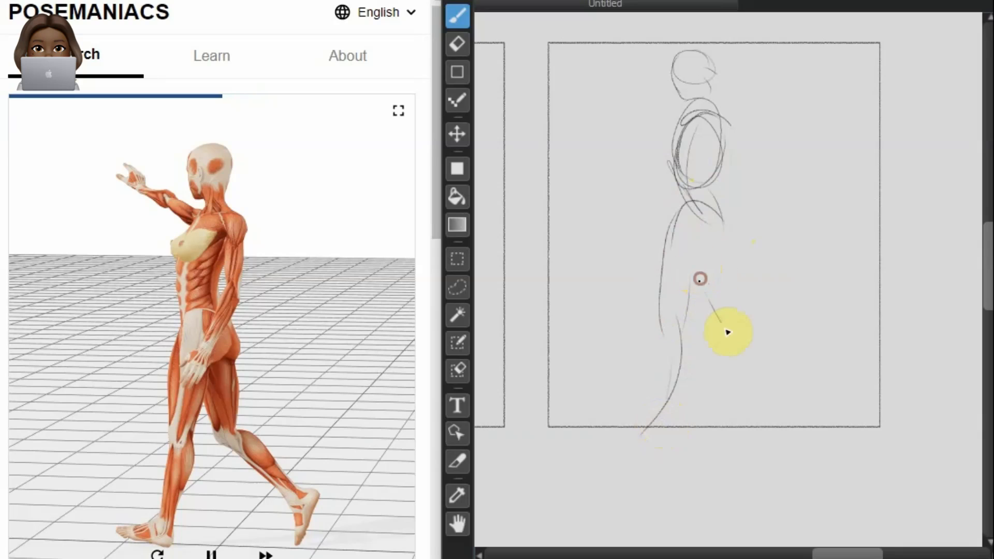
pyautogui.moveTo(679, 201)
pyautogui.mouseDown()
pyautogui.moveTo(719, 237)
pyautogui.moveTo(724, 325)
pyautogui.moveTo(781, 368)
pyautogui.mouseUp()
pyautogui.moveTo(728, 321)
pyautogui.mouseDown()
pyautogui.moveTo(837, 418)
pyautogui.moveTo(767, 333)
pyautogui.moveTo(846, 430)
pyautogui.mouseUp()
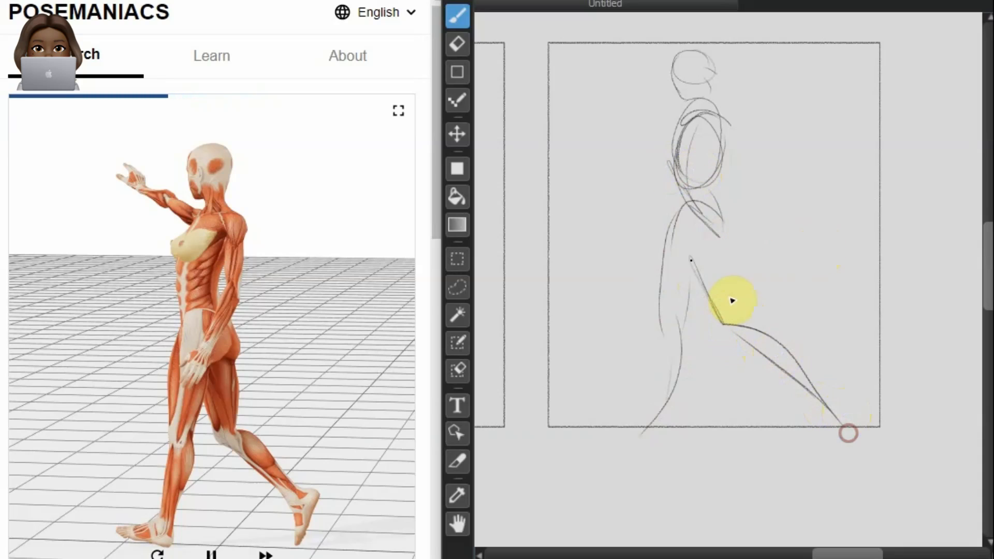
# Step: Add the walking figure's buttock and front knee contours and sketch both feet
pyautogui.moveTo(728, 252)
pyautogui.mouseDown()
pyautogui.moveTo(684, 216)
pyautogui.moveTo(674, 335)
pyautogui.mouseUp()
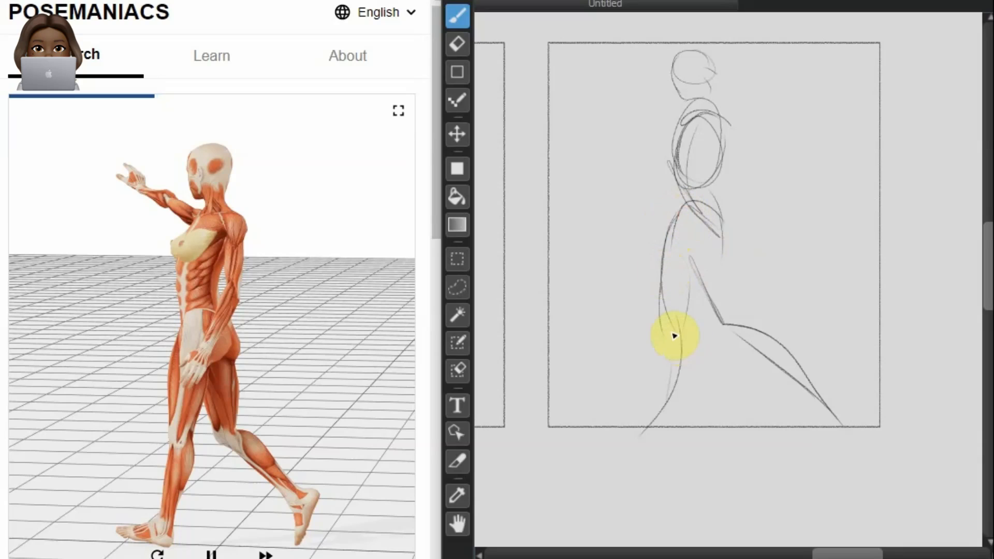
pyautogui.moveTo(683, 299); pyautogui.dragTo(683, 344)
pyautogui.moveTo(679, 326)
pyautogui.mouseDown()
pyautogui.moveTo(652, 412)
pyautogui.moveTo(614, 425)
pyautogui.moveTo(664, 342)
pyautogui.moveTo(629, 418)
pyautogui.moveTo(645, 424)
pyautogui.moveTo(660, 410)
pyautogui.moveTo(583, 424)
pyautogui.moveTo(638, 428)
pyautogui.moveTo(577, 426)
pyautogui.mouseUp()
pyautogui.moveTo(792, 382)
pyautogui.mouseDown()
pyautogui.moveTo(834, 400)
pyautogui.moveTo(816, 406)
pyautogui.moveTo(854, 412)
pyautogui.moveTo(775, 449)
pyautogui.mouseUp()
# Step: Draw the walking figure's raised arm reaching forward and the near arm hanging along the body
pyautogui.moveTo(703, 122)
pyautogui.mouseDown()
pyautogui.moveTo(688, 129)
pyautogui.moveTo(626, 97)
pyautogui.moveTo(692, 115)
pyautogui.moveTo(684, 127)
pyautogui.moveTo(642, 96)
pyautogui.moveTo(670, 106)
pyautogui.moveTo(654, 113)
pyautogui.mouseUp()
pyautogui.moveTo(617, 85); pyautogui.dragTo(626, 90)
pyautogui.moveTo(623, 97)
pyautogui.mouseDown()
pyautogui.moveTo(689, 130)
pyautogui.moveTo(754, 191)
pyautogui.mouseUp()
pyautogui.moveTo(714, 114)
pyautogui.mouseDown()
pyautogui.moveTo(735, 207)
pyautogui.moveTo(702, 262)
pyautogui.mouseUp()
pyautogui.moveTo(735, 204)
pyautogui.mouseDown()
pyautogui.moveTo(676, 283)
pyautogui.moveTo(751, 243)
pyautogui.moveTo(734, 268)
pyautogui.moveTo(728, 242)
pyautogui.moveTo(712, 270)
pyautogui.mouseUp()
# Step: Start the side-lunging figure in the empty lower frame with a long curved line of action and an oval head with facial guidelines
pyautogui.moveTo(983, 289); pyautogui.dragTo(984, 384)
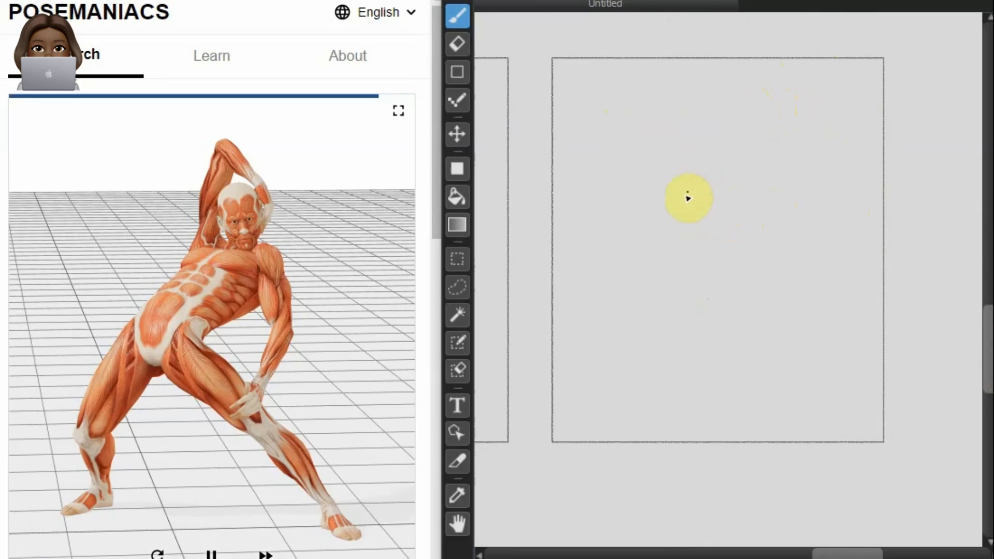
pyautogui.moveTo(749, 155); pyautogui.dragTo(694, 321)
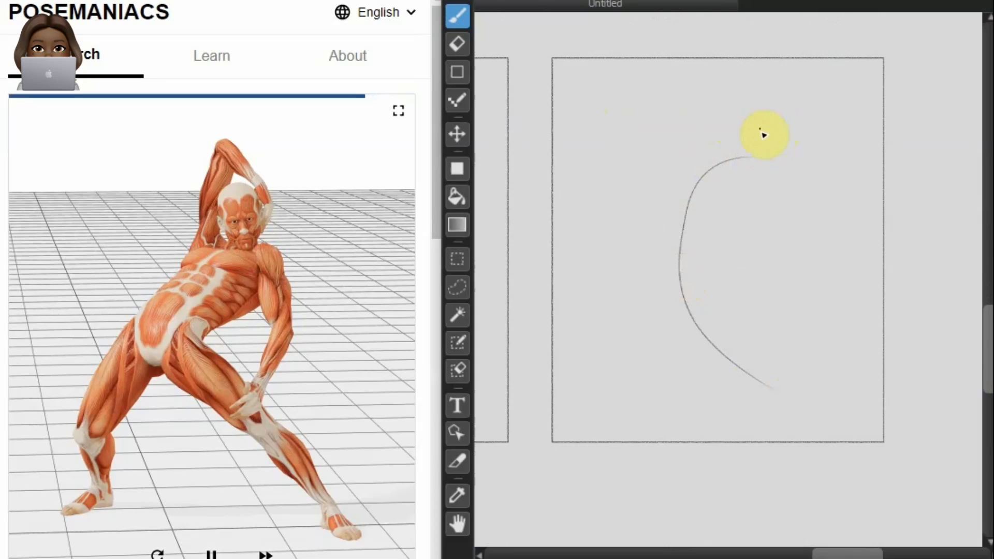
pyautogui.moveTo(737, 128); pyautogui.dragTo(770, 134)
pyautogui.moveTo(746, 95); pyautogui.dragTo(757, 154)
pyautogui.moveTo(732, 111); pyautogui.dragTo(761, 157)
pyautogui.moveTo(736, 104)
pyautogui.mouseDown()
pyautogui.moveTo(748, 151)
pyautogui.moveTo(771, 111)
pyautogui.mouseUp()
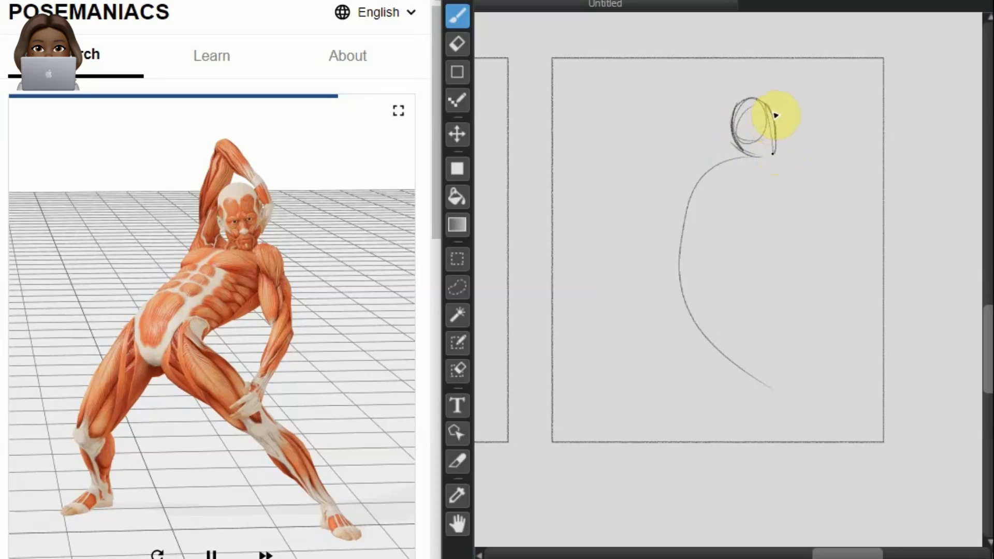
# Step: Draw the lunging figure's rounded ribcage and shoulders, the waist curve and the tilted pelvis
pyautogui.moveTo(753, 161)
pyautogui.mouseDown()
pyautogui.moveTo(774, 129)
pyautogui.moveTo(746, 138)
pyautogui.moveTo(752, 104)
pyautogui.moveTo(784, 228)
pyautogui.mouseUp()
pyautogui.moveTo(780, 187); pyautogui.dragTo(724, 166)
pyautogui.moveTo(787, 164)
pyautogui.mouseDown()
pyautogui.moveTo(706, 180)
pyautogui.moveTo(688, 200)
pyautogui.mouseUp()
pyautogui.moveTo(757, 158)
pyautogui.mouseDown()
pyautogui.moveTo(728, 160)
pyautogui.moveTo(686, 213)
pyautogui.mouseUp()
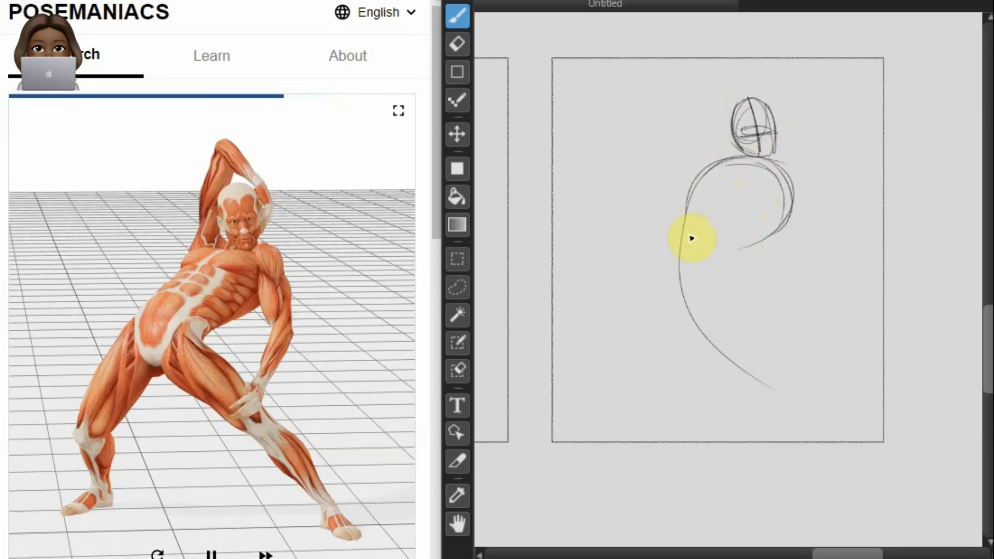
pyautogui.moveTo(768, 167); pyautogui.dragTo(700, 222)
pyautogui.moveTo(693, 185)
pyautogui.mouseDown()
pyautogui.moveTo(662, 266)
pyautogui.moveTo(682, 303)
pyautogui.moveTo(725, 269)
pyautogui.mouseUp()
pyautogui.moveTo(693, 299); pyautogui.dragTo(728, 258)
# Step: Block in the lunging figure's extended leg, bent leg, arm reaching to the knee and arm folded over the head
pyautogui.moveTo(728, 314); pyautogui.dragTo(901, 455)
pyautogui.moveTo(650, 270)
pyautogui.mouseDown()
pyautogui.moveTo(606, 356)
pyautogui.moveTo(621, 435)
pyautogui.mouseUp()
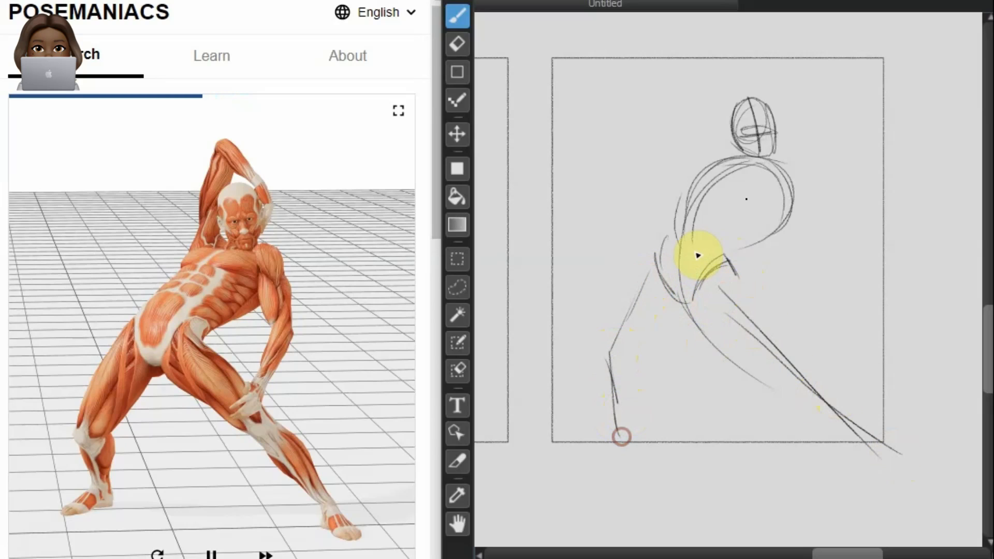
pyautogui.moveTo(768, 177)
pyautogui.mouseDown()
pyautogui.moveTo(807, 266)
pyautogui.moveTo(789, 331)
pyautogui.mouseUp()
pyautogui.moveTo(818, 270); pyautogui.dragTo(769, 338)
pyautogui.moveTo(723, 158)
pyautogui.mouseDown()
pyautogui.moveTo(721, 80)
pyautogui.moveTo(781, 114)
pyautogui.moveTo(733, 74)
pyautogui.moveTo(791, 125)
pyautogui.mouseUp()
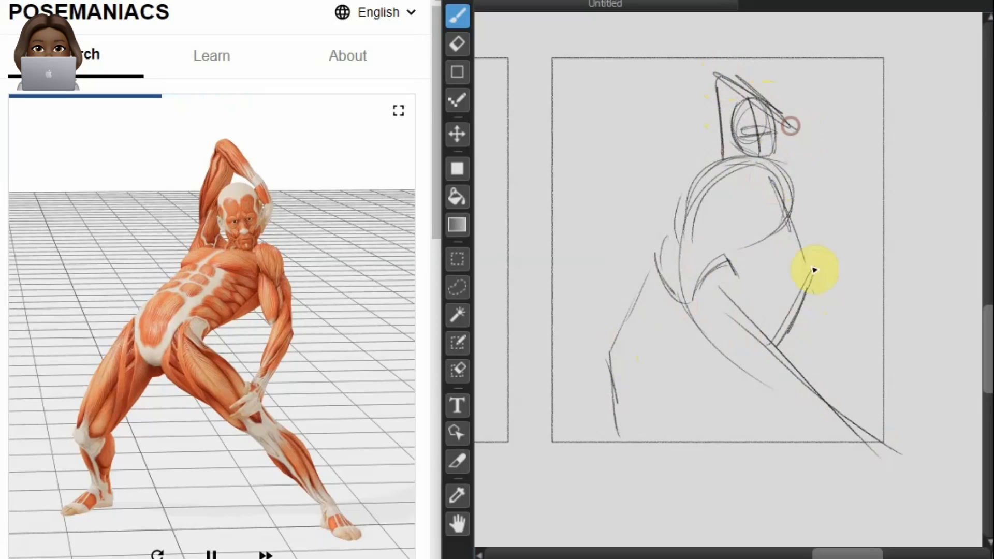
# Step: Build up the thigh and calf contours of the lunging figure's extended leg and add its pointed foot
pyautogui.moveTo(724, 264); pyautogui.dragTo(797, 391)
pyautogui.moveTo(725, 266)
pyautogui.mouseDown()
pyautogui.moveTo(789, 382)
pyautogui.moveTo(751, 301)
pyautogui.moveTo(806, 386)
pyautogui.mouseUp()
pyautogui.moveTo(682, 306); pyautogui.dragTo(803, 407)
pyautogui.moveTo(697, 320)
pyautogui.mouseDown()
pyautogui.moveTo(885, 457)
pyautogui.moveTo(820, 389)
pyautogui.moveTo(907, 459)
pyautogui.moveTo(893, 464)
pyautogui.moveTo(950, 481)
pyautogui.mouseUp()
pyautogui.moveTo(917, 462); pyautogui.dragTo(950, 480)
# Step: Shape the lunging figure's bent leg with thigh, knee and calf contours, and add its foot and a sloping ground line
pyautogui.moveTo(672, 293); pyautogui.dragTo(676, 328)
pyautogui.moveTo(646, 263); pyautogui.dragTo(612, 367)
pyautogui.click(667, 258)
pyautogui.moveTo(660, 323)
pyautogui.mouseDown()
pyautogui.moveTo(614, 358)
pyautogui.moveTo(632, 388)
pyautogui.moveTo(627, 431)
pyautogui.mouseUp()
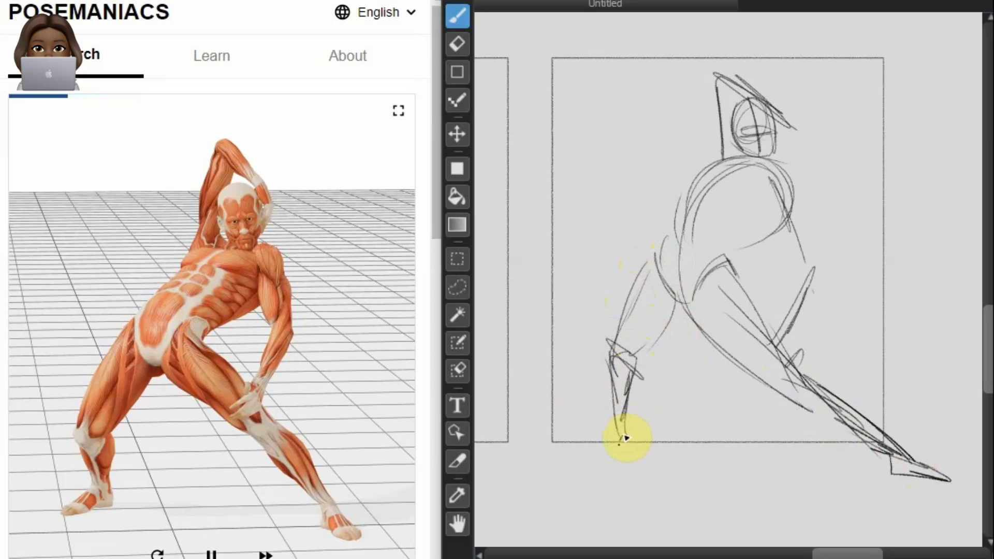
pyautogui.moveTo(947, 484); pyautogui.dragTo(536, 440)
pyautogui.moveTo(649, 454)
pyautogui.mouseDown()
pyautogui.moveTo(566, 468)
pyautogui.moveTo(645, 460)
pyautogui.mouseUp()
# Step: Thicken the lunging figure's lowered arm with its elbow and outline the raised arm folded above the head
pyautogui.moveTo(801, 225)
pyautogui.mouseDown()
pyautogui.moveTo(794, 321)
pyautogui.moveTo(773, 344)
pyautogui.mouseUp()
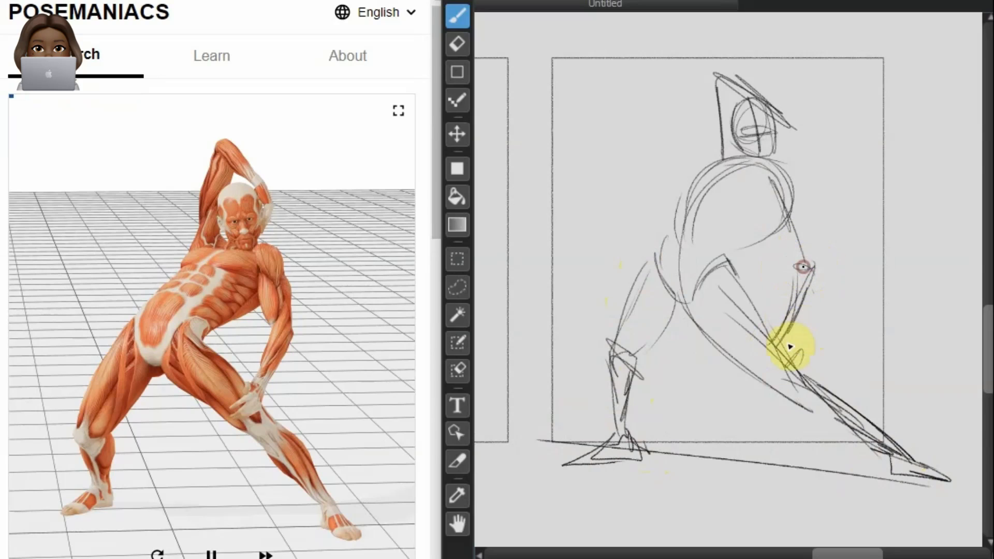
pyautogui.moveTo(789, 176); pyautogui.dragTo(815, 252)
pyautogui.moveTo(750, 138)
pyautogui.mouseDown()
pyautogui.moveTo(732, 67)
pyautogui.moveTo(753, 100)
pyautogui.moveTo(720, 77)
pyautogui.mouseUp()
pyautogui.moveTo(723, 167); pyautogui.dragTo(715, 78)
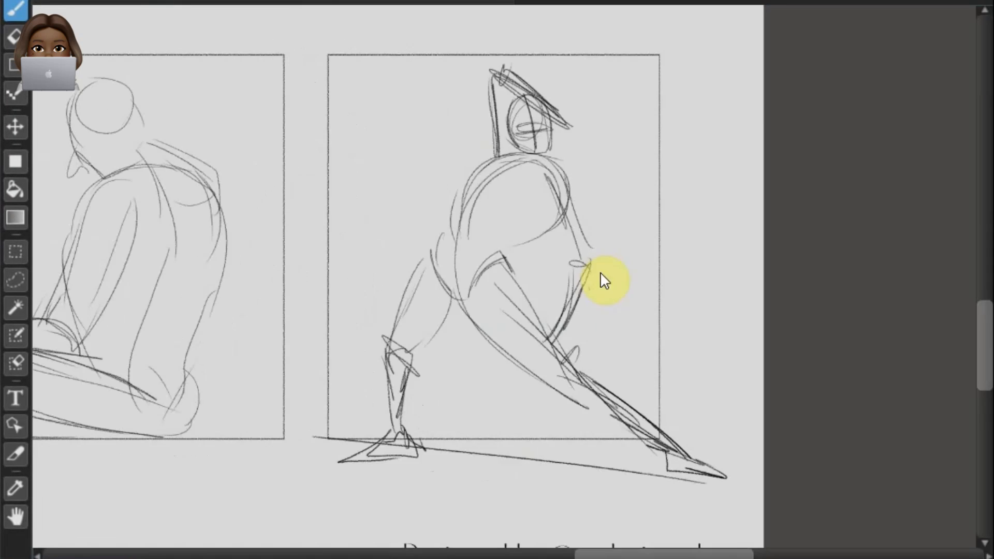
pyautogui.scroll(-6, 600, 274)
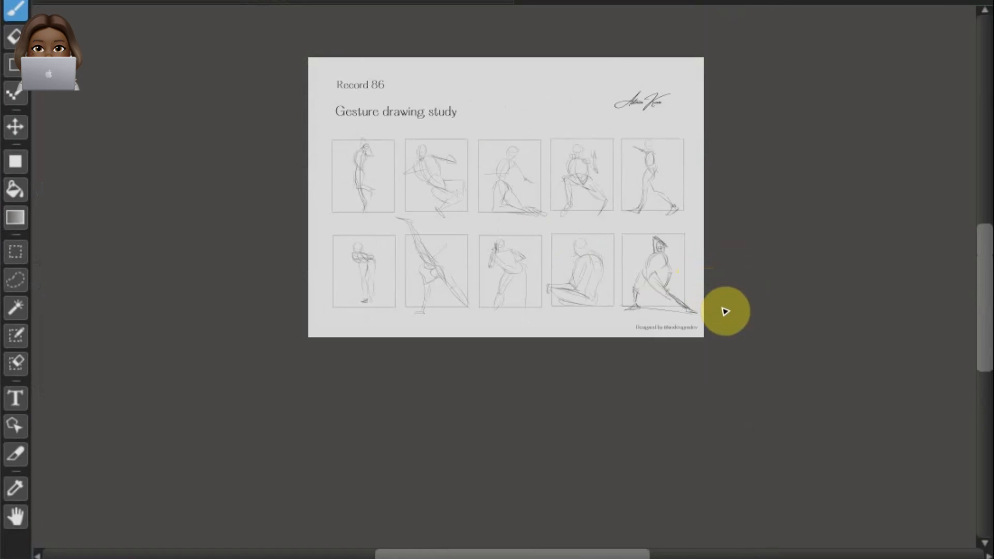
pyautogui.scroll(4, 399, 186)
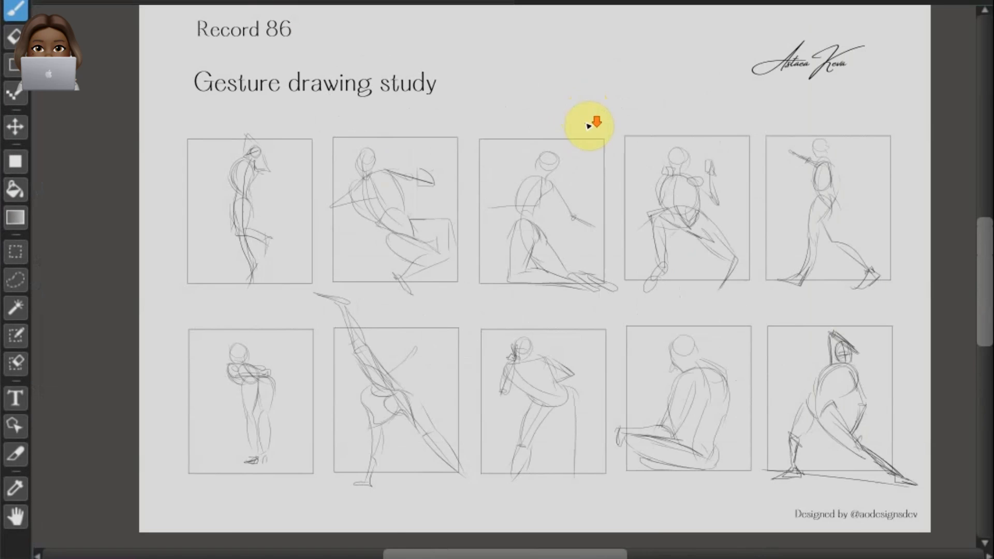